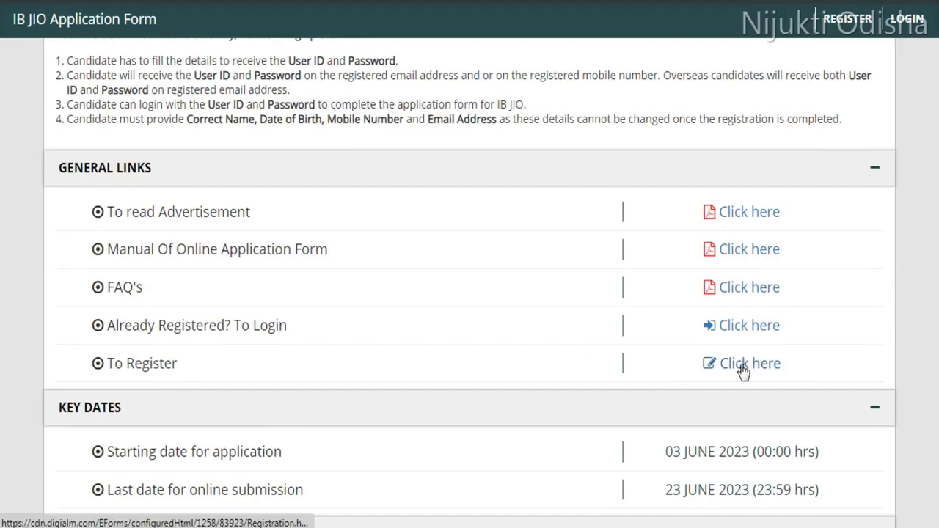
- Open the registration form and choose Junior Intelligence Officer Grade-II/Technical as the post name
click(732, 367)
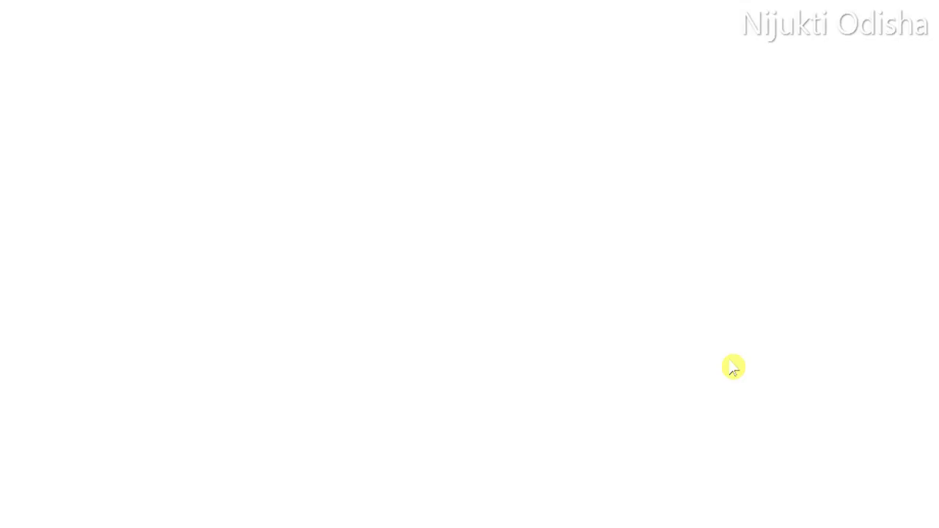
scroll(483, 130, down, 1)
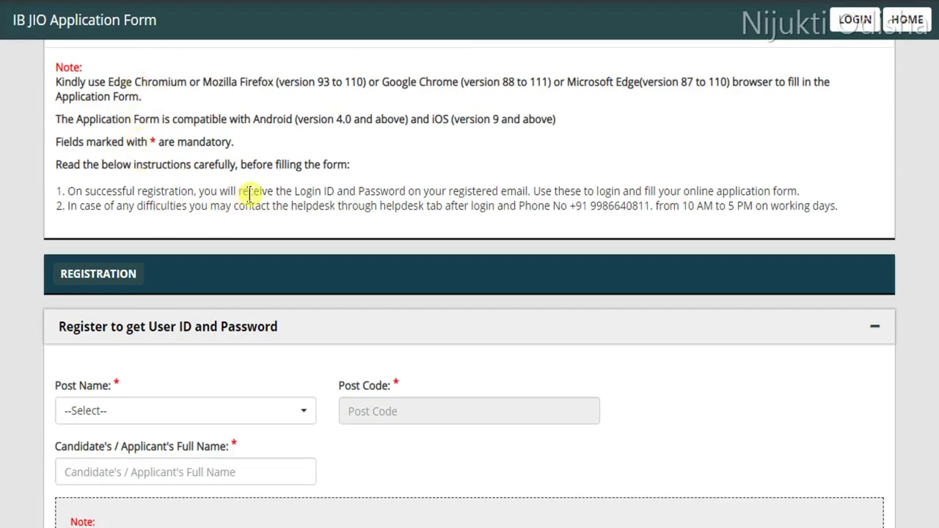
scroll(247, 195, down, 1)
scroll(253, 202, down, 1)
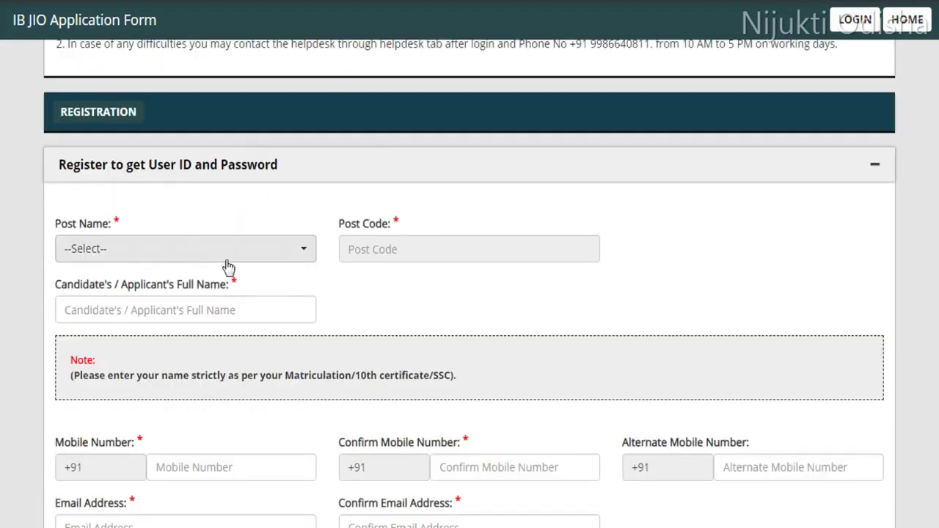
click(259, 249)
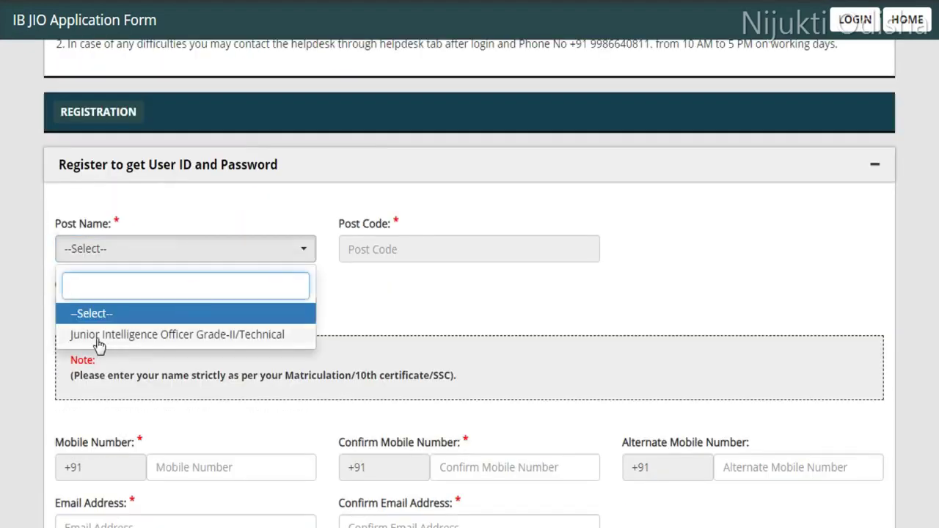
click(272, 336)
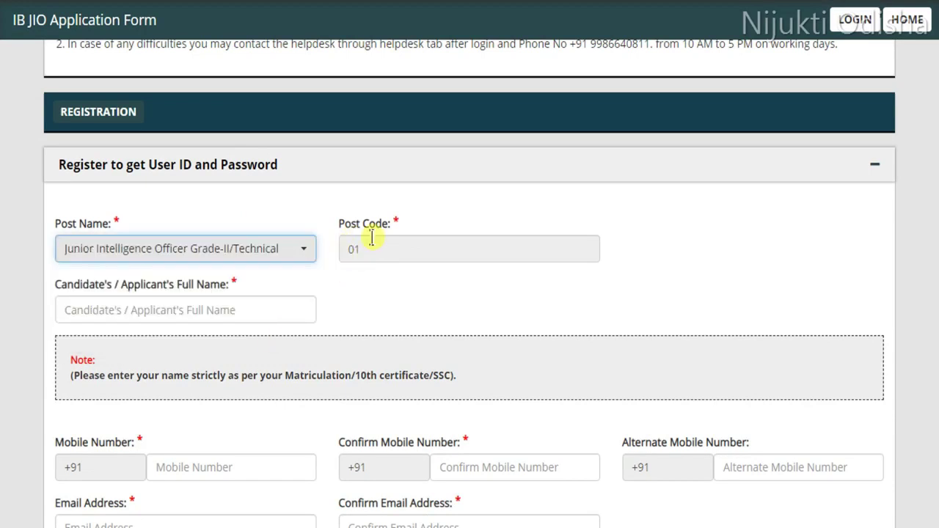
- Review the applicant name, mobile number and email fields, and agree to the registration declaration
scroll(374, 240, down, 1)
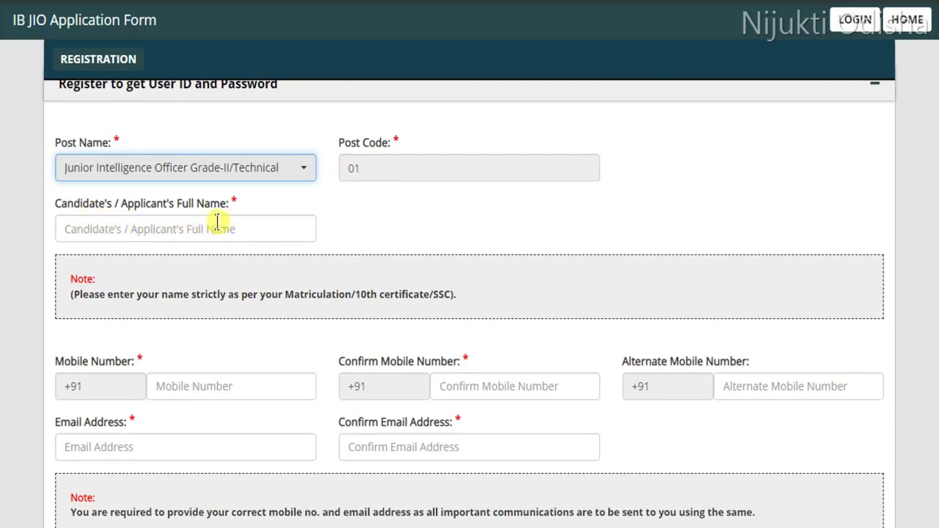
scroll(327, 245, down, 1)
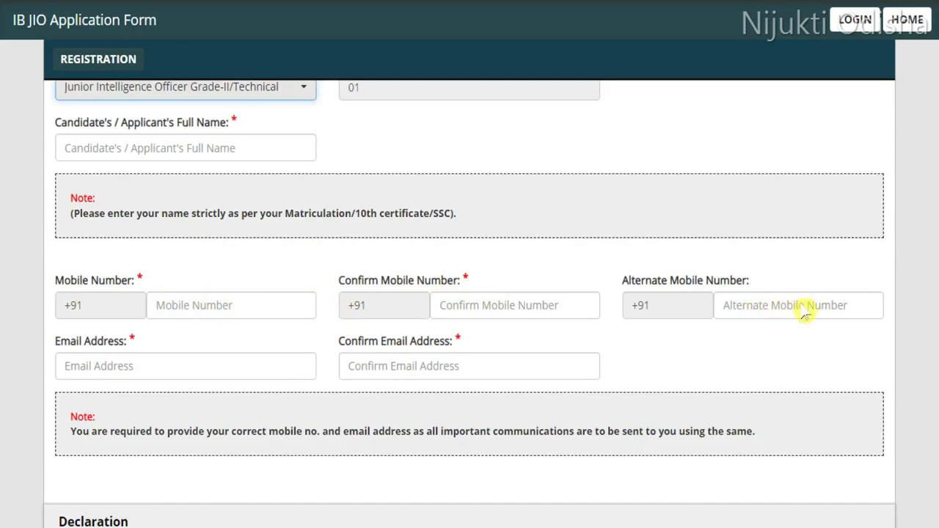
scroll(805, 314, down, 1)
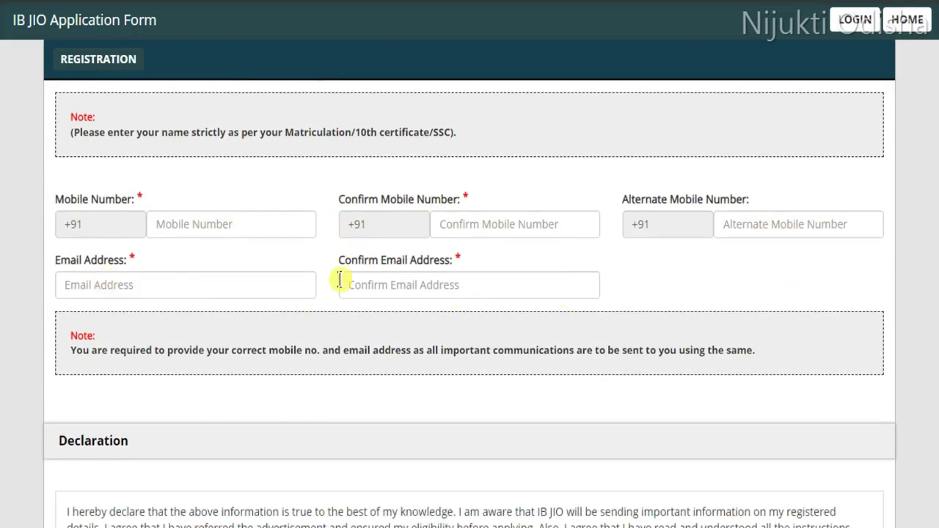
scroll(456, 272, down, 2)
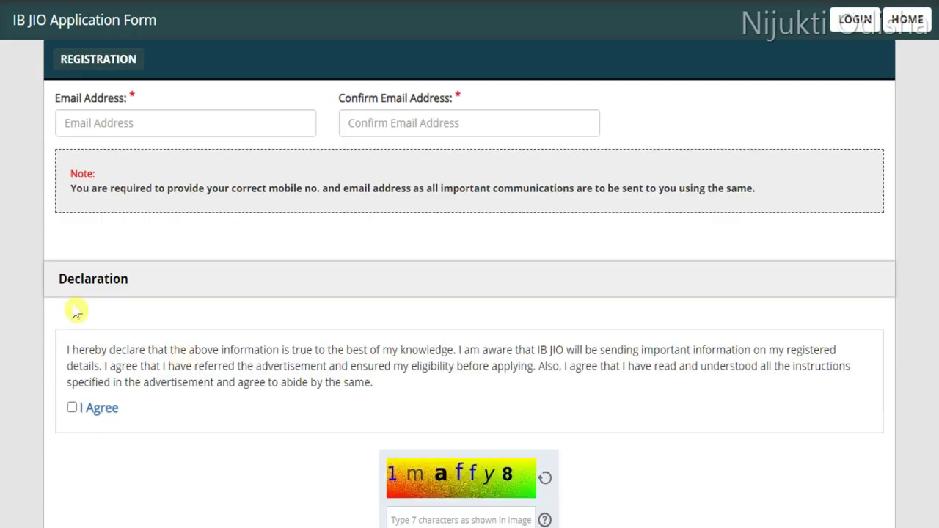
click(72, 408)
scroll(262, 377, down, 2)
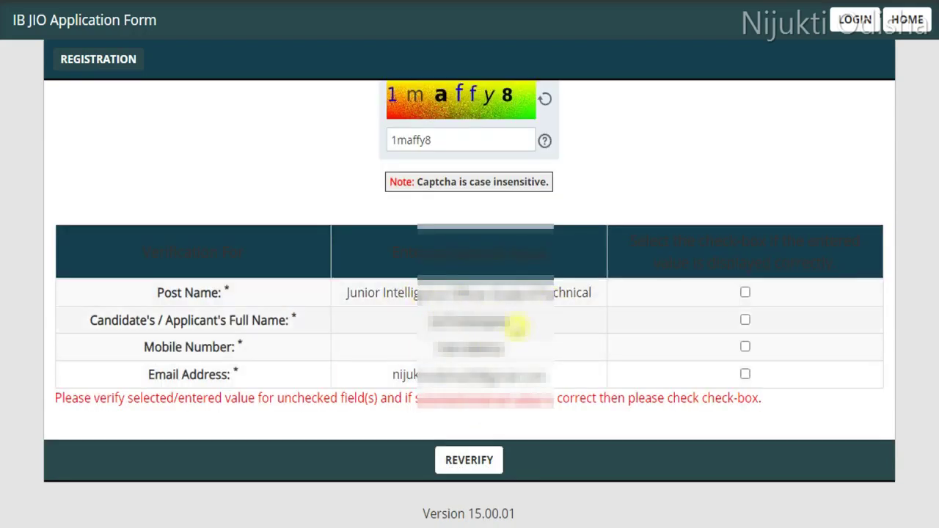
- Mark the post name, full name, mobile number and email address as verified, and submit the registration
click(745, 294)
click(746, 320)
click(745, 347)
click(745, 375)
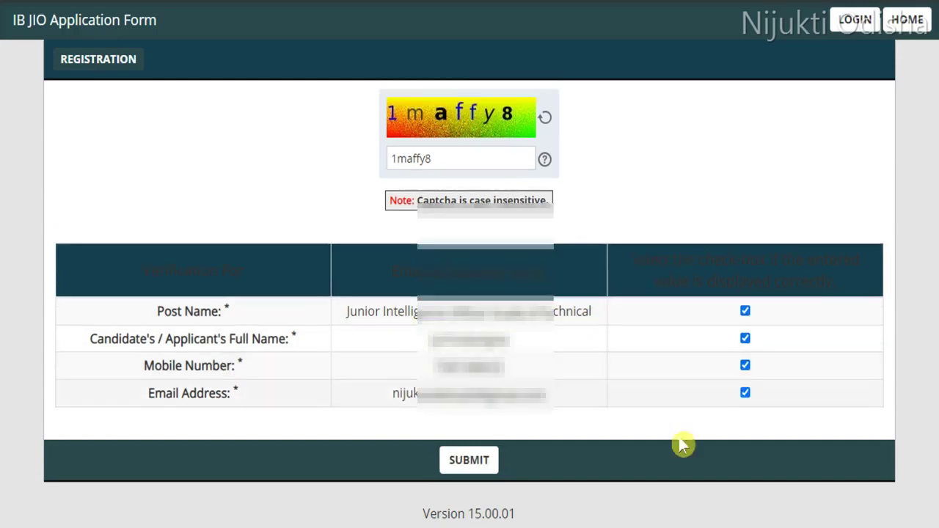
click(469, 462)
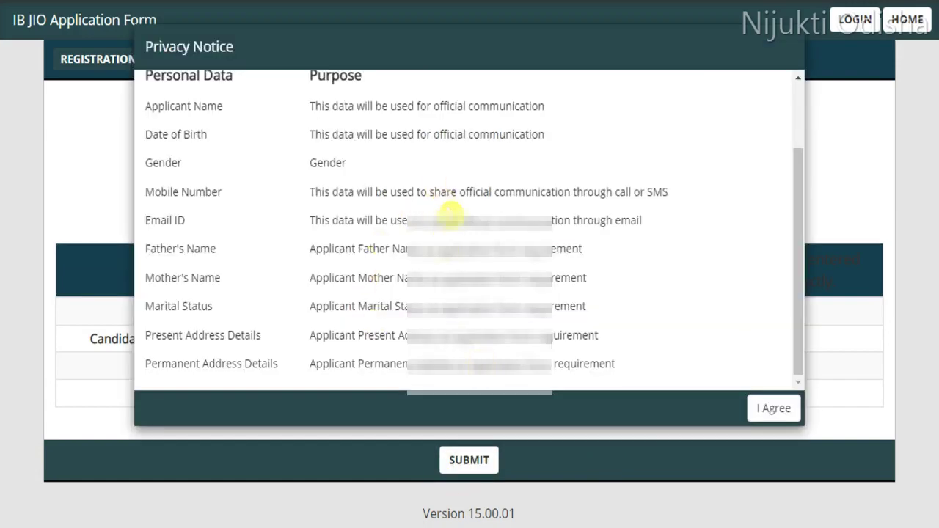
- Read through the privacy notice on personal data use and agree to it to complete the registration
scroll(447, 197, up, 1)
scroll(455, 192, up, 1)
scroll(566, 183, down, 2)
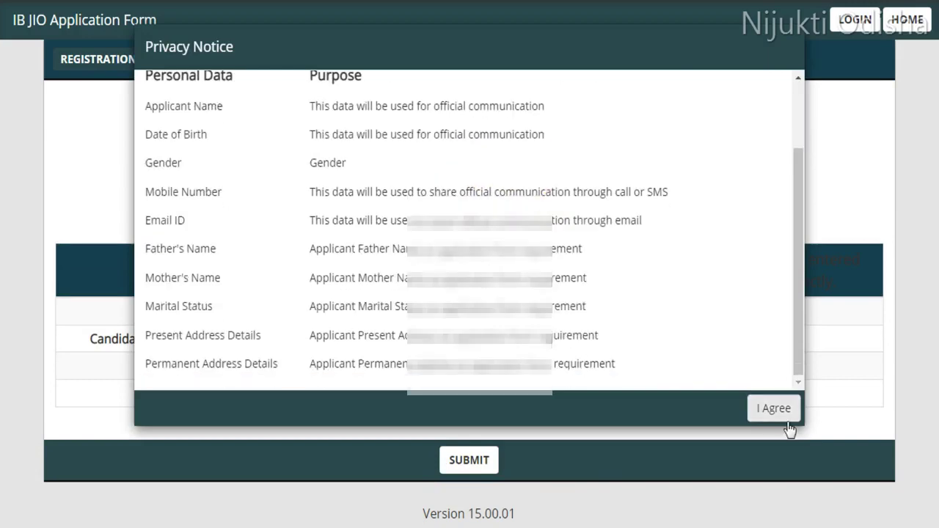
click(763, 415)
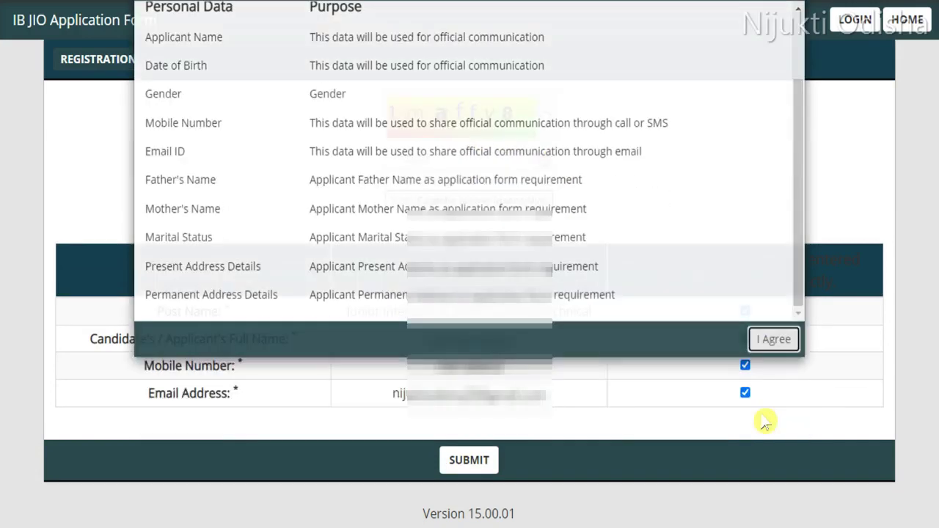
click(613, 178)
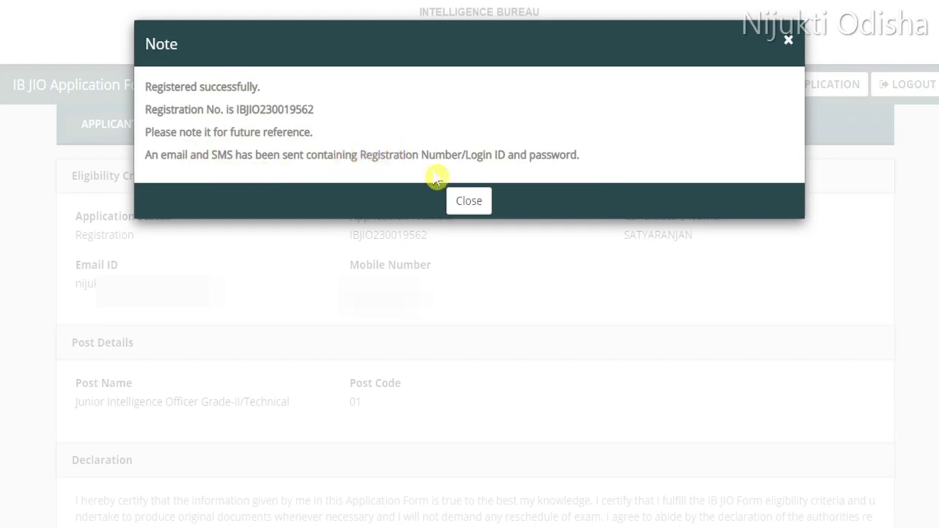
- Close the registration note and open the full application form
click(463, 204)
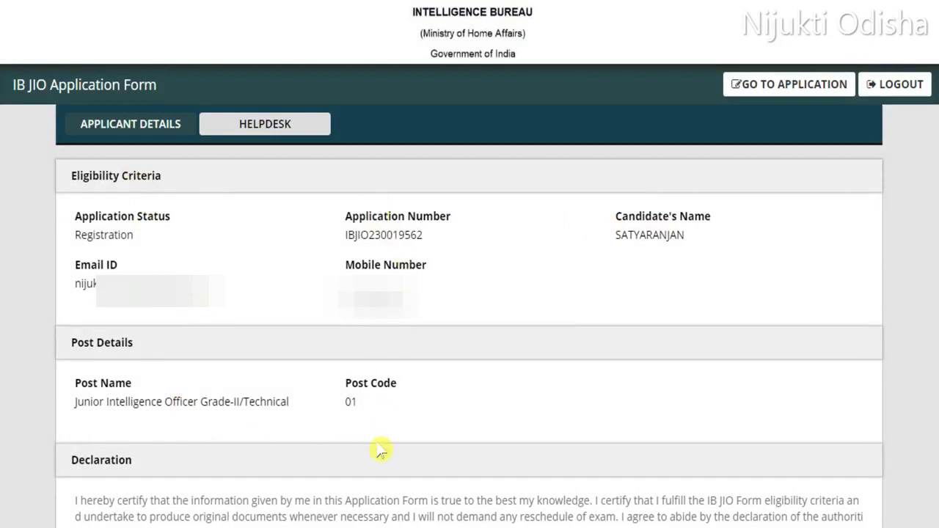
click(766, 85)
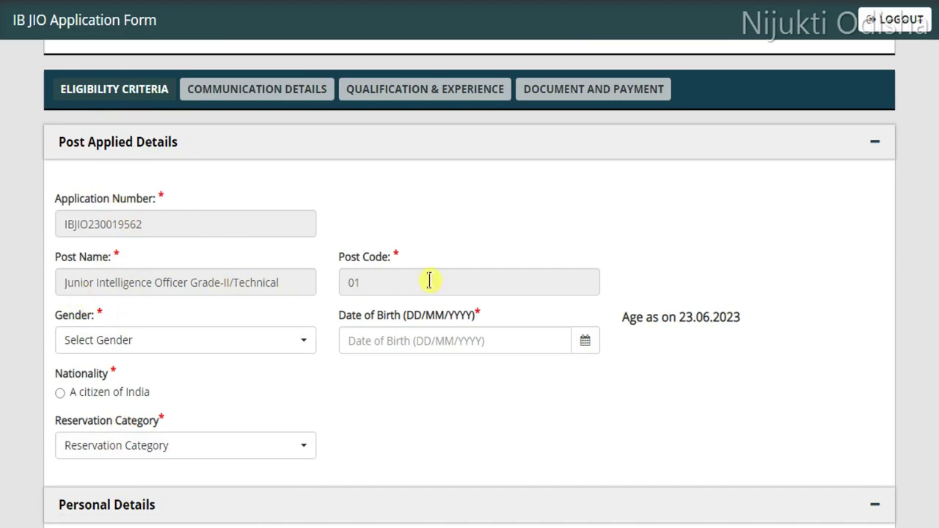
- Set the gender to Male in the post applied details and open the date of birth calendar
scroll(423, 290, down, 1)
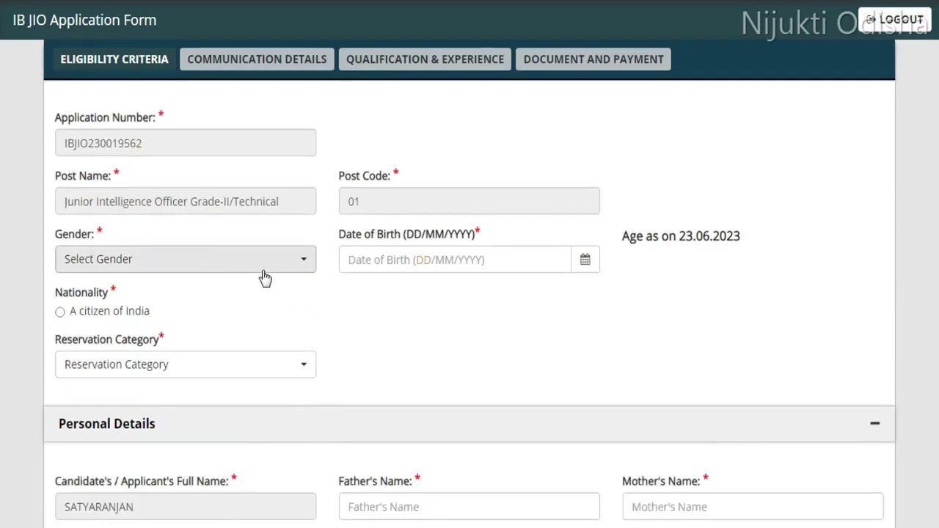
click(264, 271)
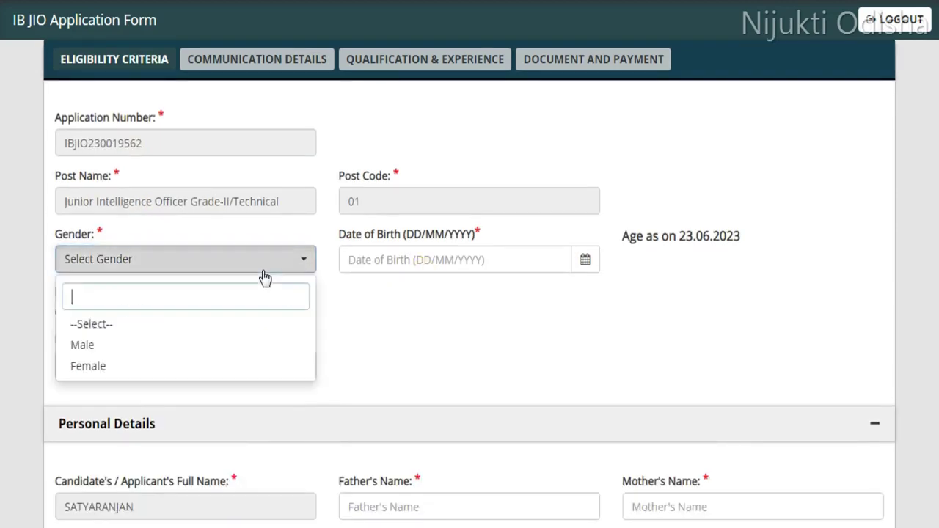
click(92, 345)
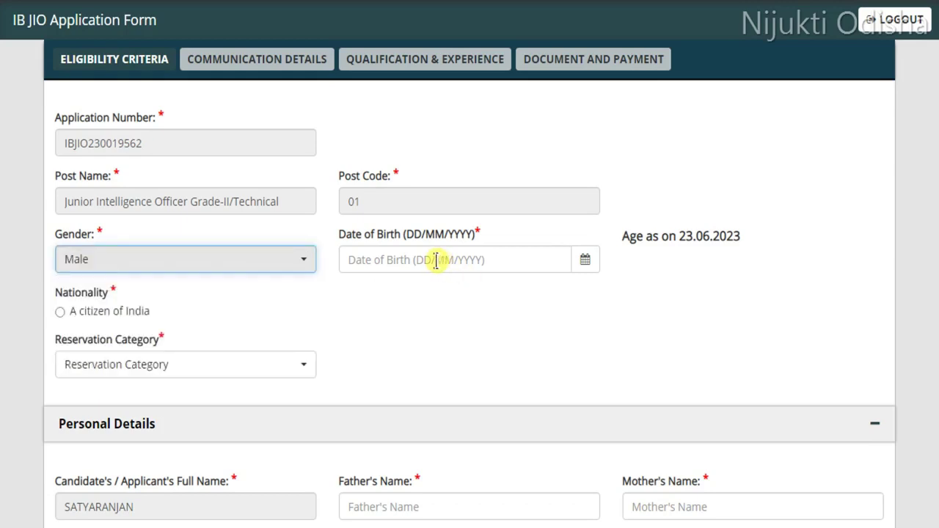
click(437, 261)
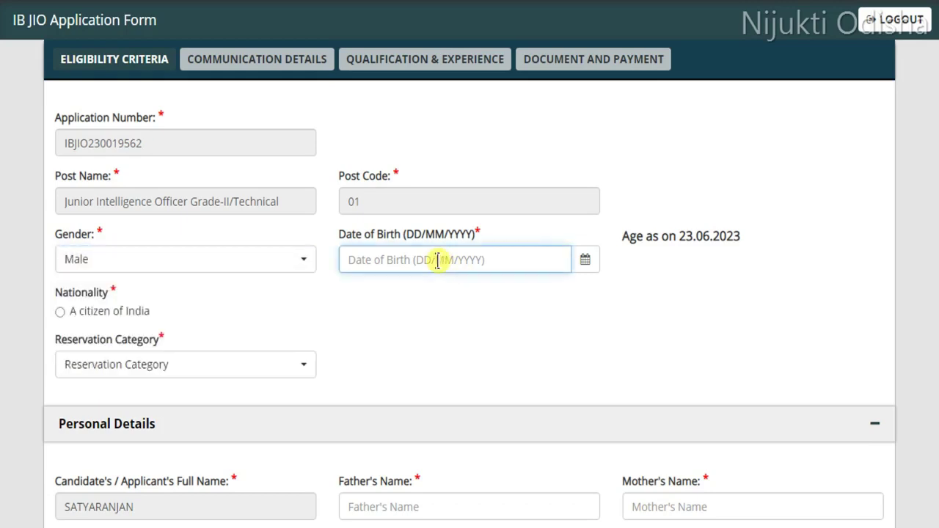
click(585, 264)
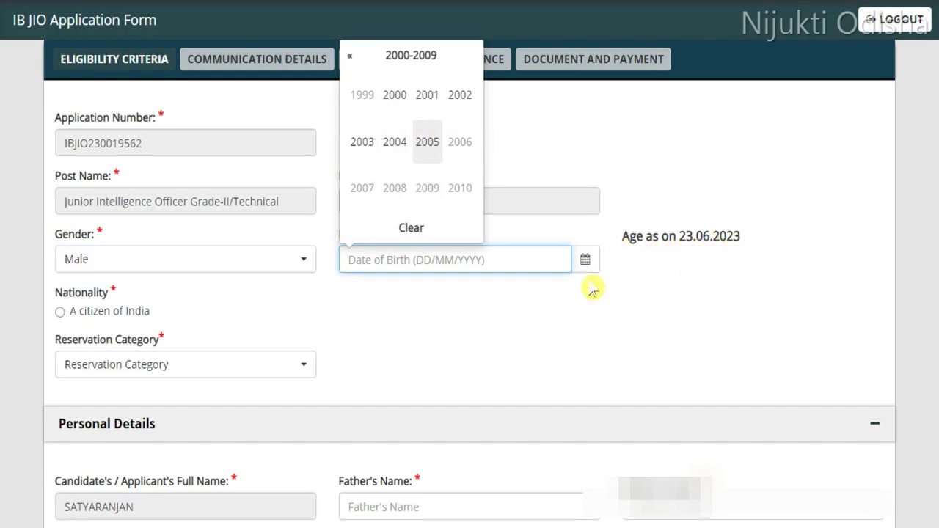
- Set the nationality to a citizen of India and the reservation category to OBC
scroll(205, 286, down, 1)
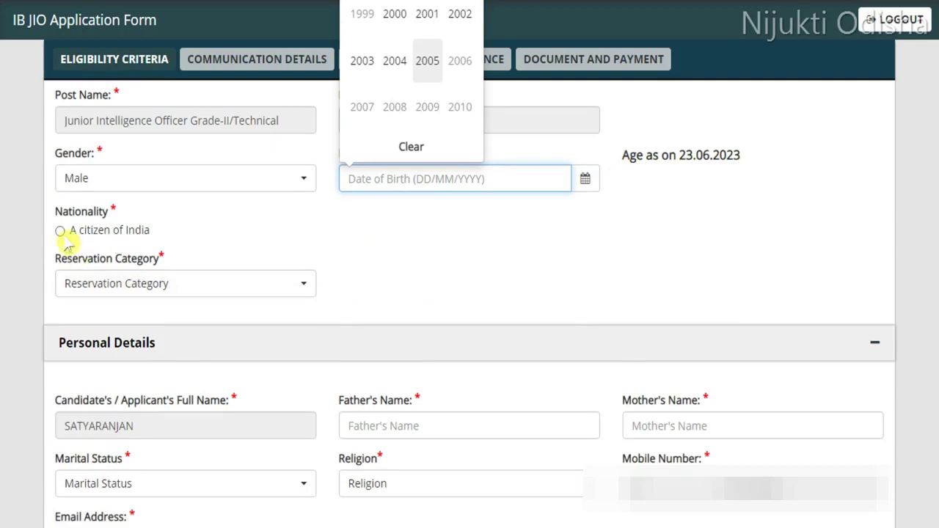
click(60, 234)
click(220, 289)
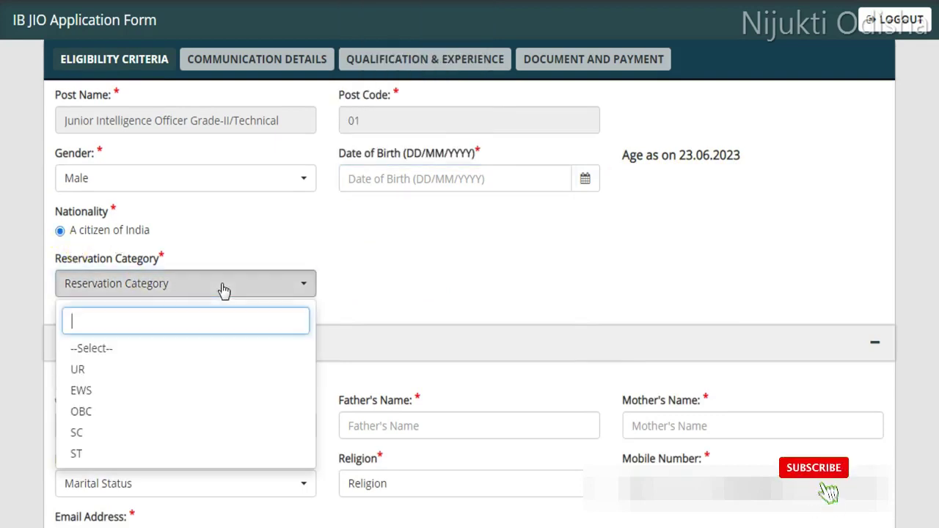
click(133, 420)
- Set the marital status to Unmarried and the religion to Hindu in the personal details
scroll(132, 411, down, 3)
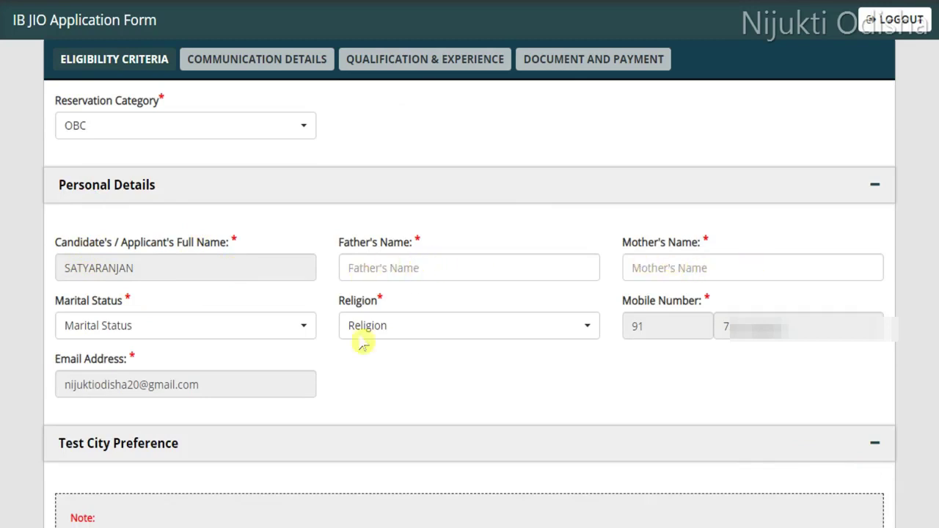
click(229, 327)
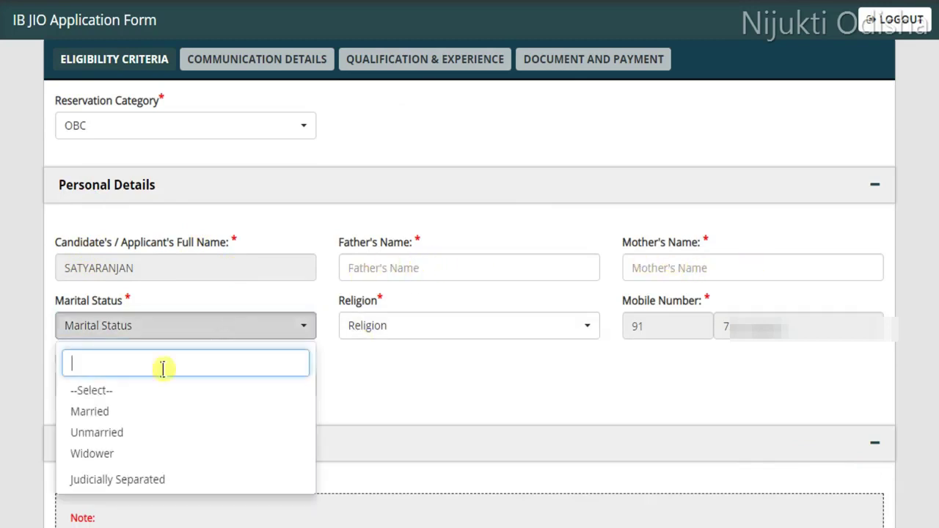
click(120, 434)
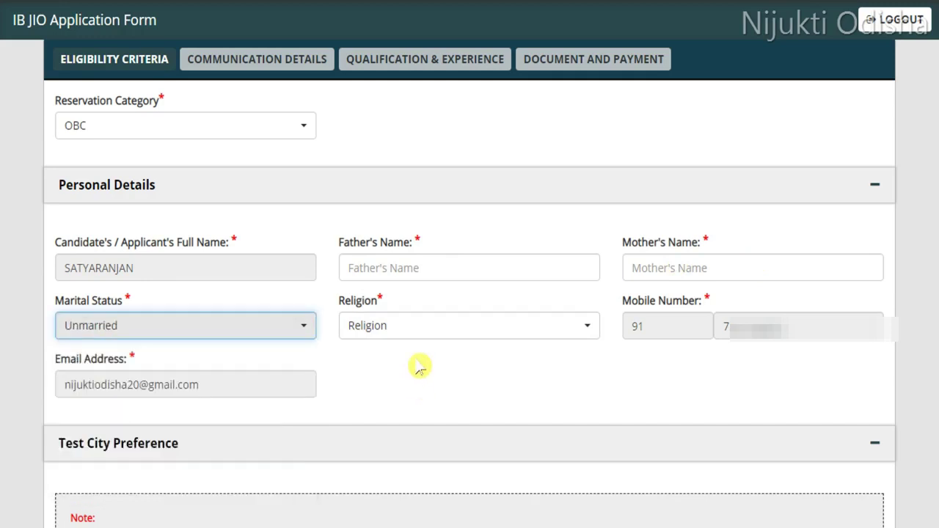
click(416, 332)
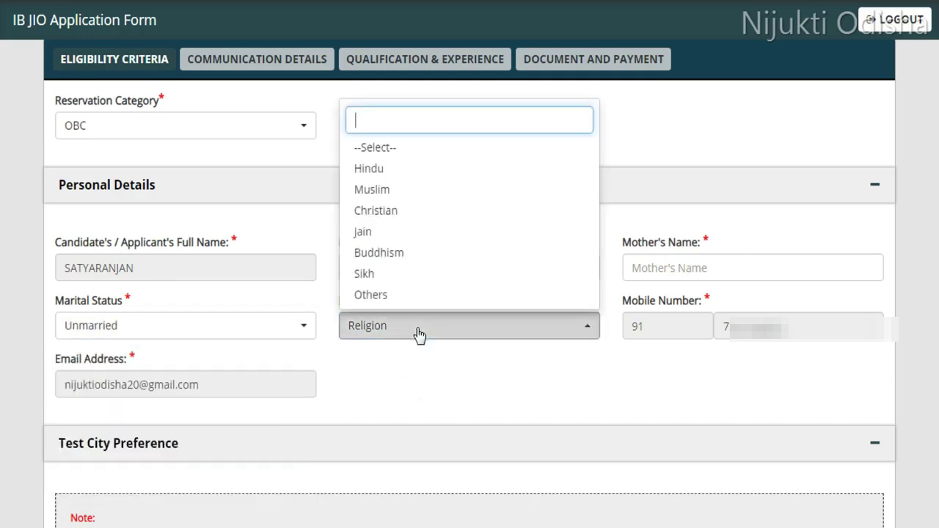
click(390, 169)
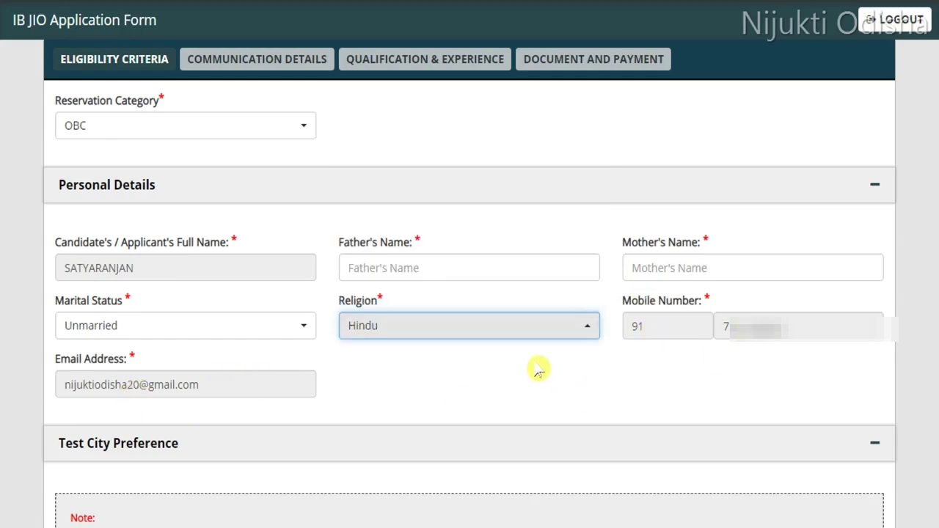
- Set the first test preference to the state Odisha and the city Cuttack
scroll(91, 130, down, 4)
scroll(218, 190, down, 2)
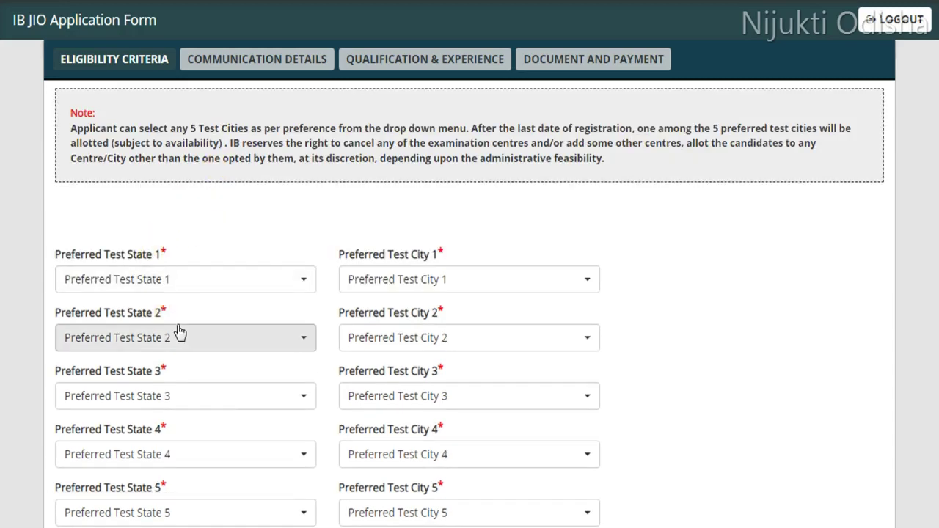
scroll(180, 333, down, 2)
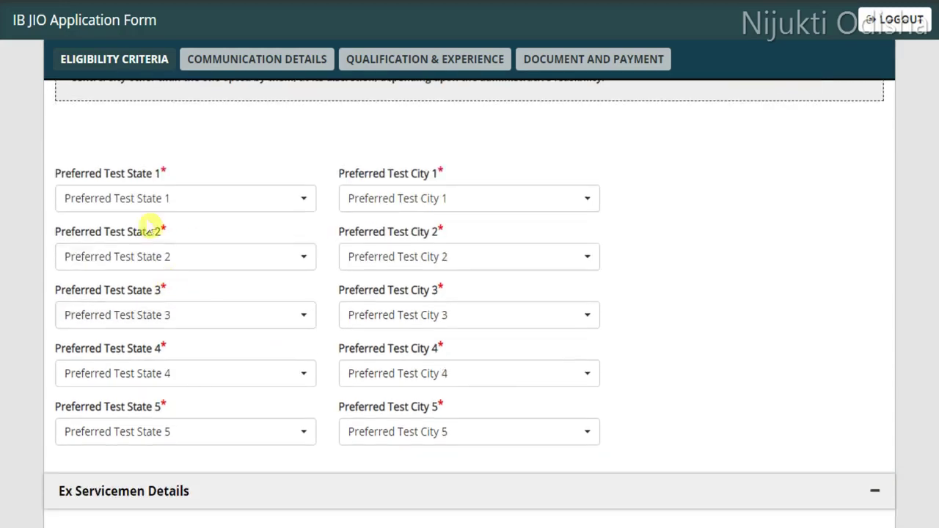
click(265, 212)
scroll(105, 446, down, 3)
scroll(96, 455, down, 5)
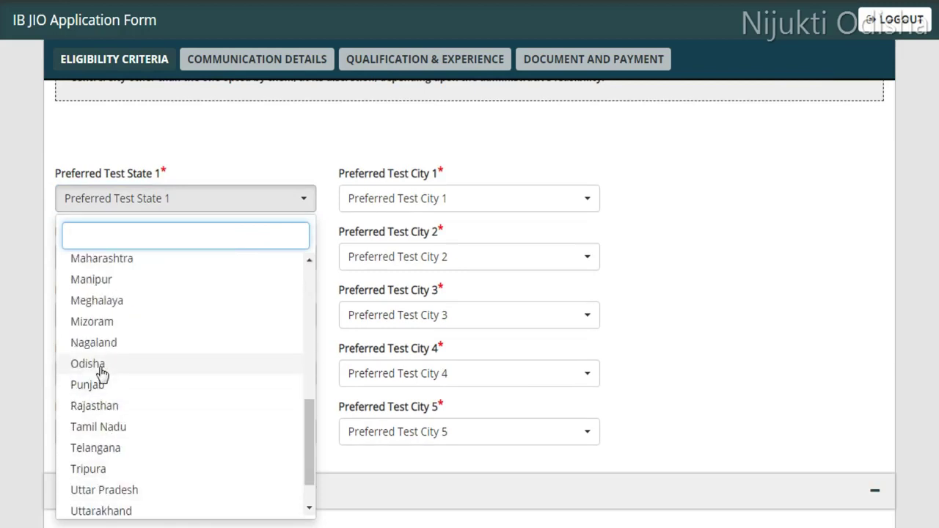
click(103, 373)
click(452, 198)
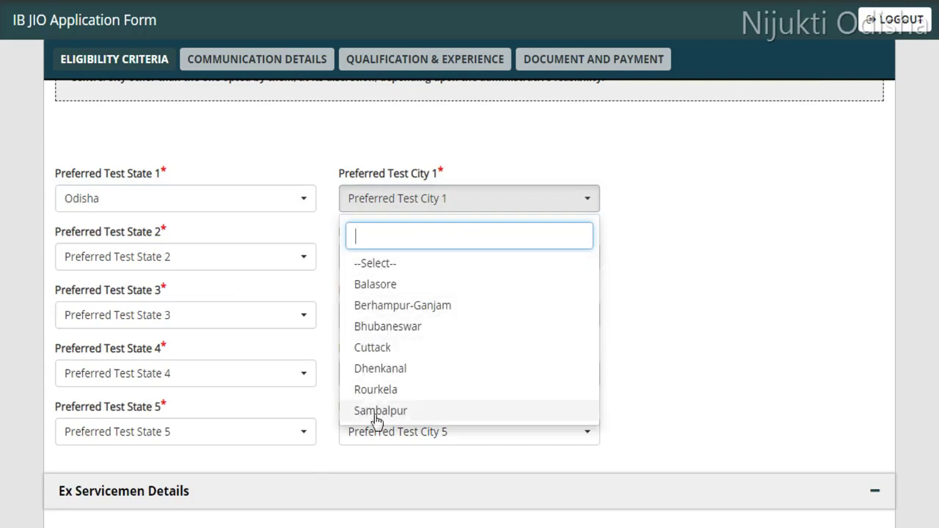
click(378, 347)
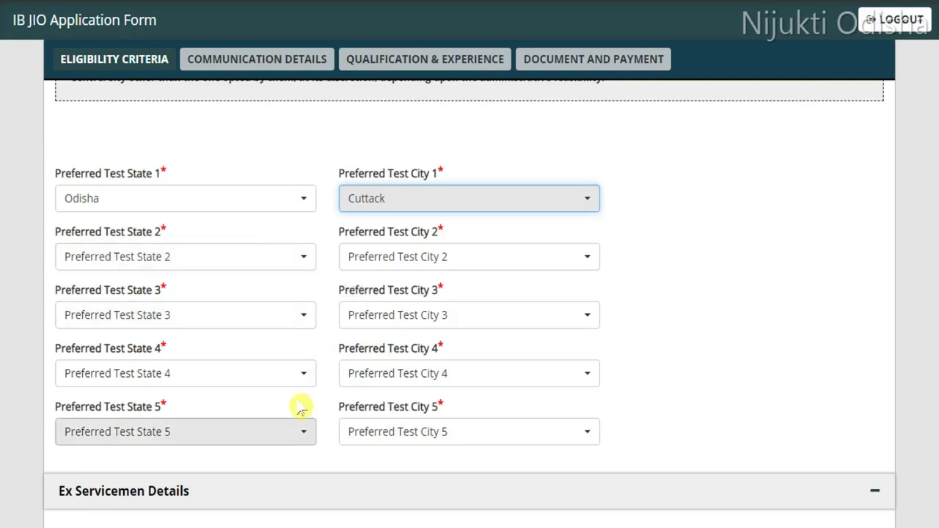
scroll(373, 404, down, 4)
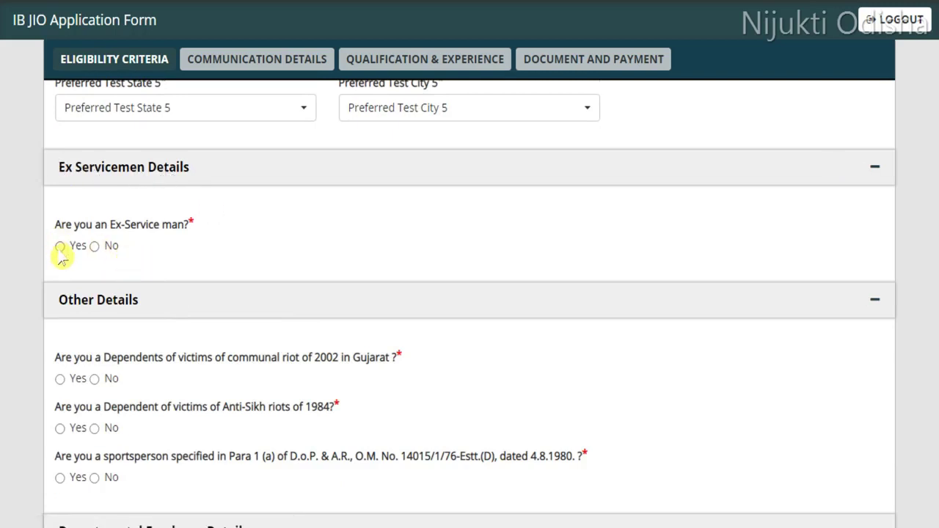
- Answer No to the ex-serviceman question and to all three questions in the other details section
click(60, 247)
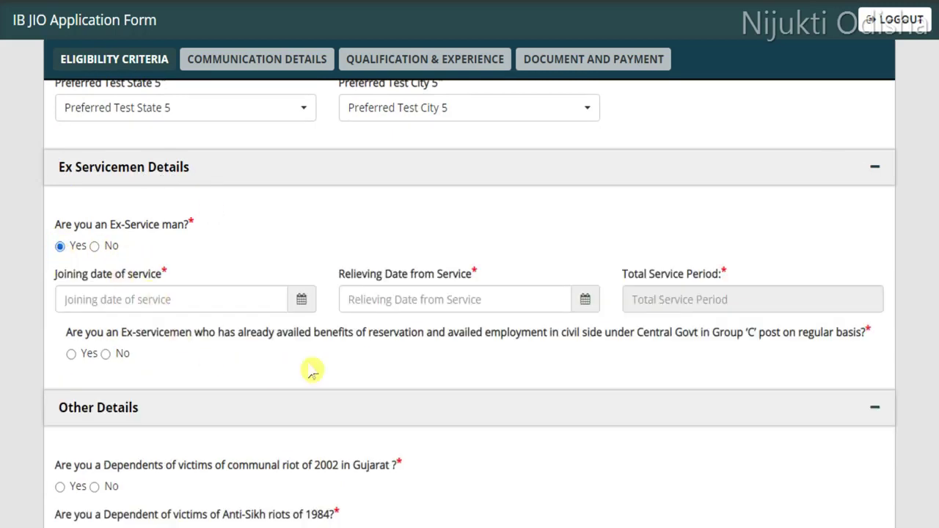
click(95, 247)
scroll(245, 255, down, 2)
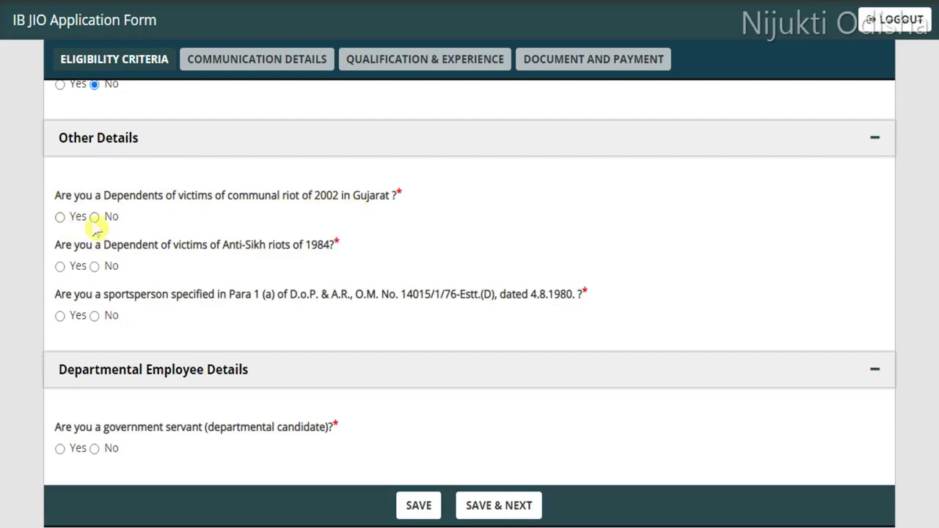
scroll(101, 237, up, 1)
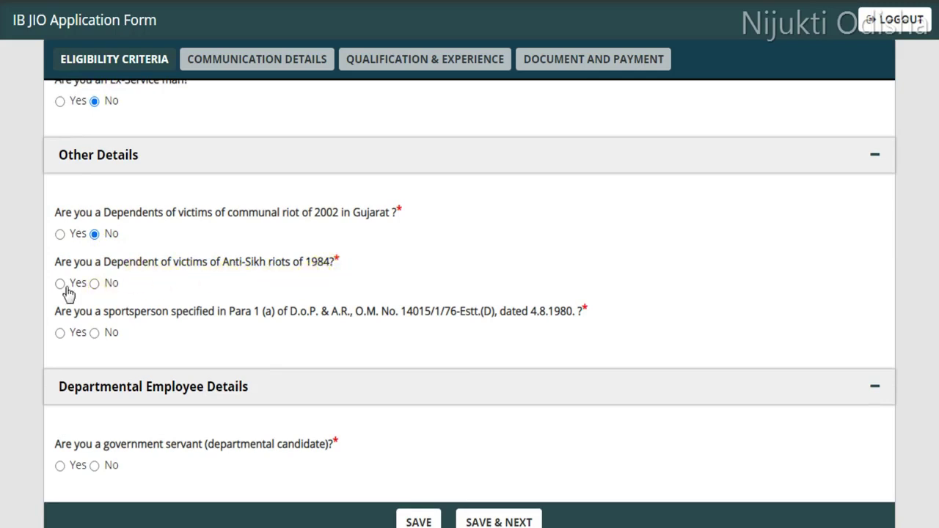
click(96, 285)
click(112, 339)
- Answer No to the government servant question, then save the eligibility criteria and proceed to the communication details
scroll(302, 329, down, 2)
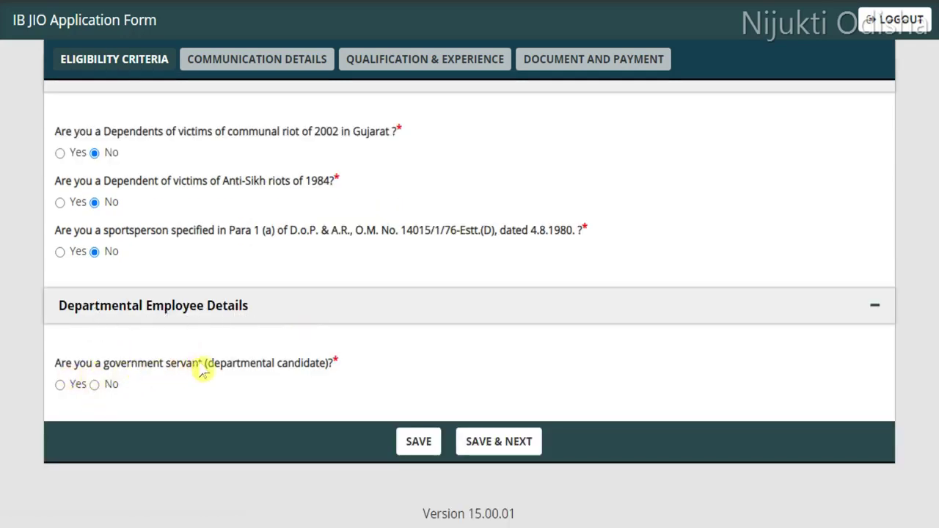
click(82, 390)
scroll(178, 342, down, 1)
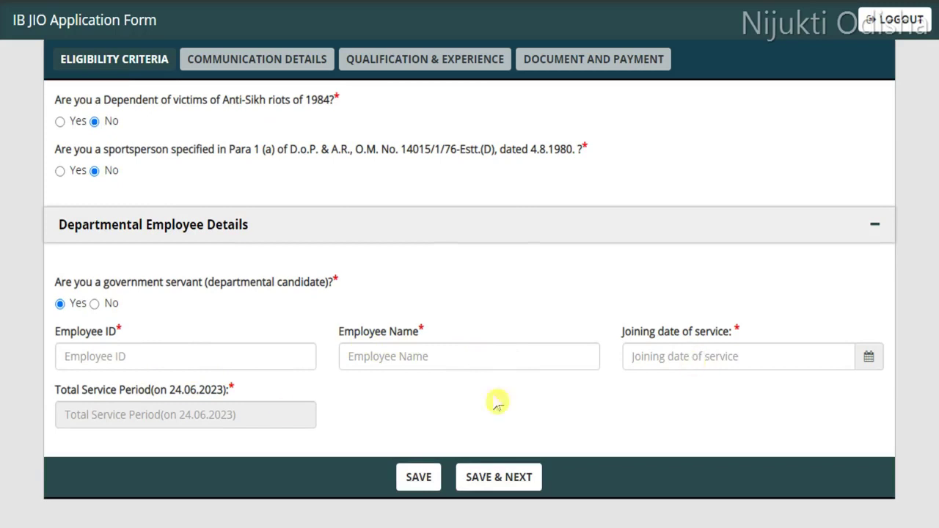
click(94, 304)
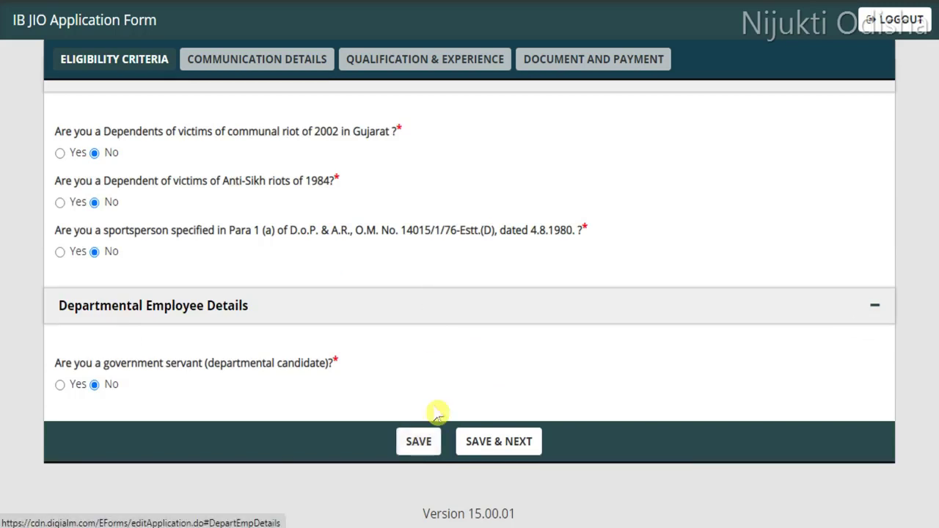
click(499, 441)
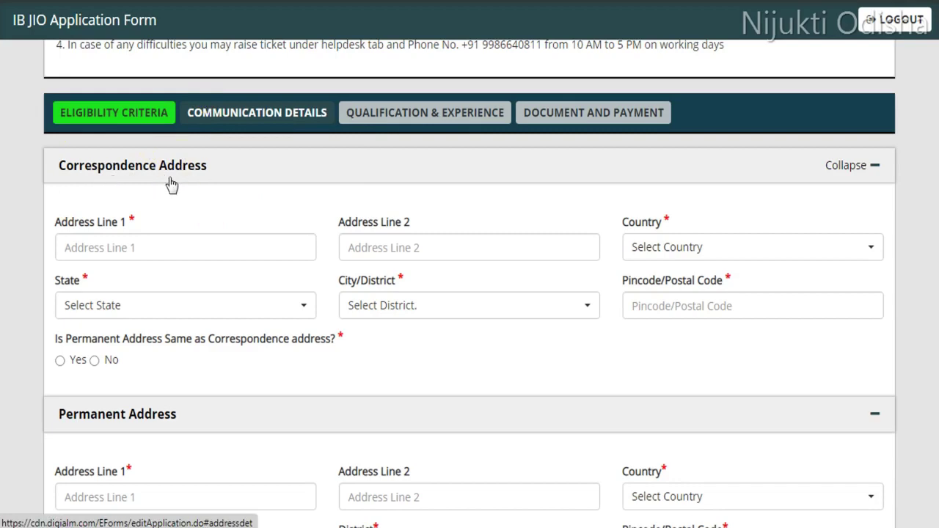
- Set the correspondence address country to India, the state to Odisha and the city/district to Cuttack
scroll(213, 183, down, 2)
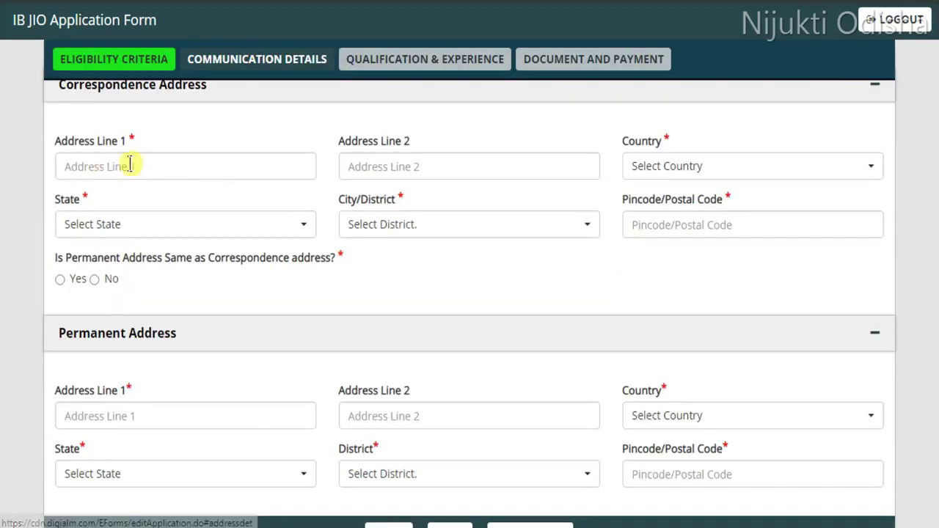
click(738, 174)
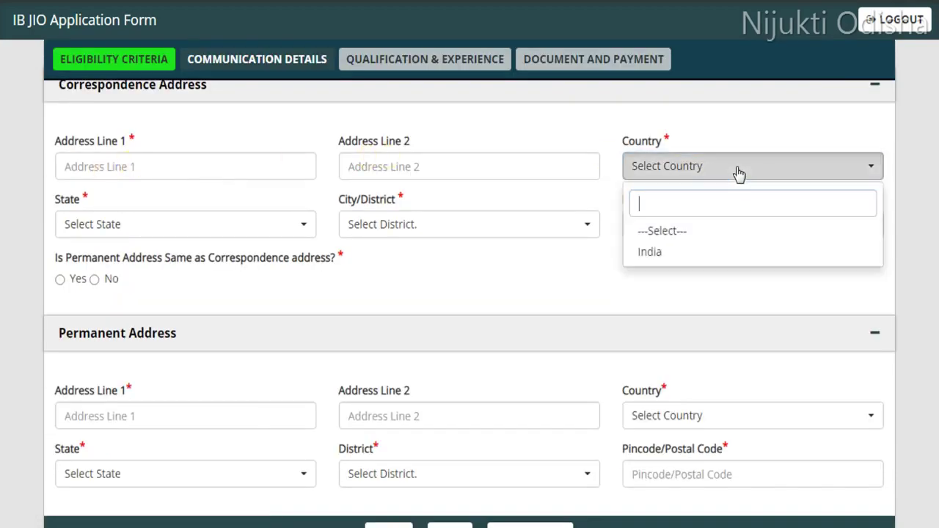
click(655, 256)
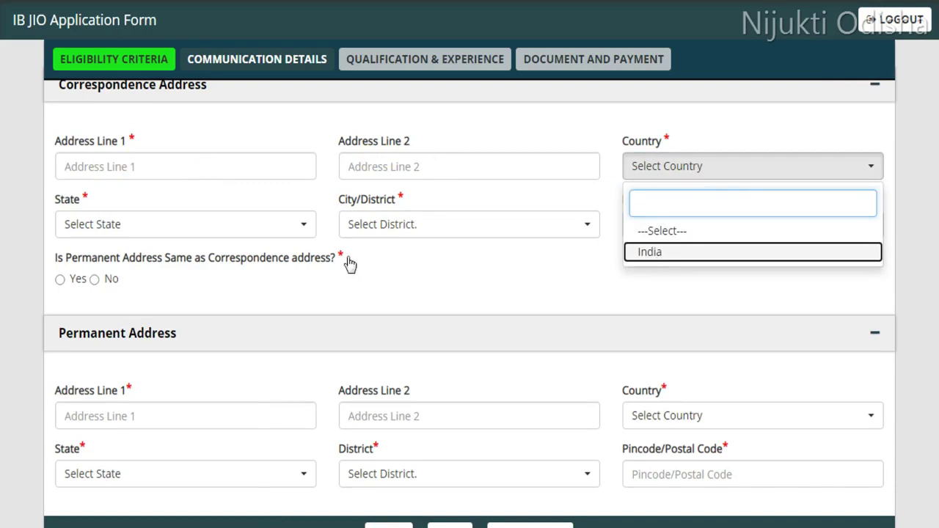
click(252, 229)
scroll(201, 381, down, 5)
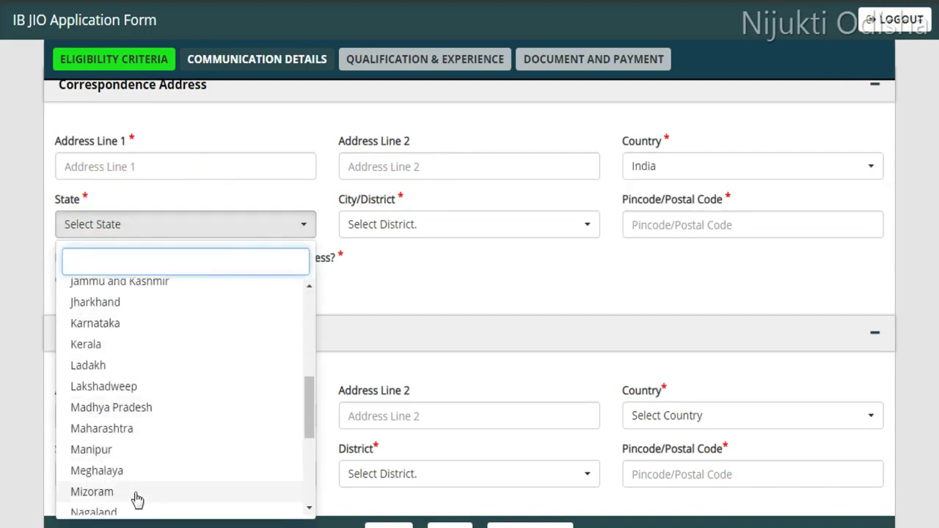
scroll(129, 491, down, 3)
click(108, 373)
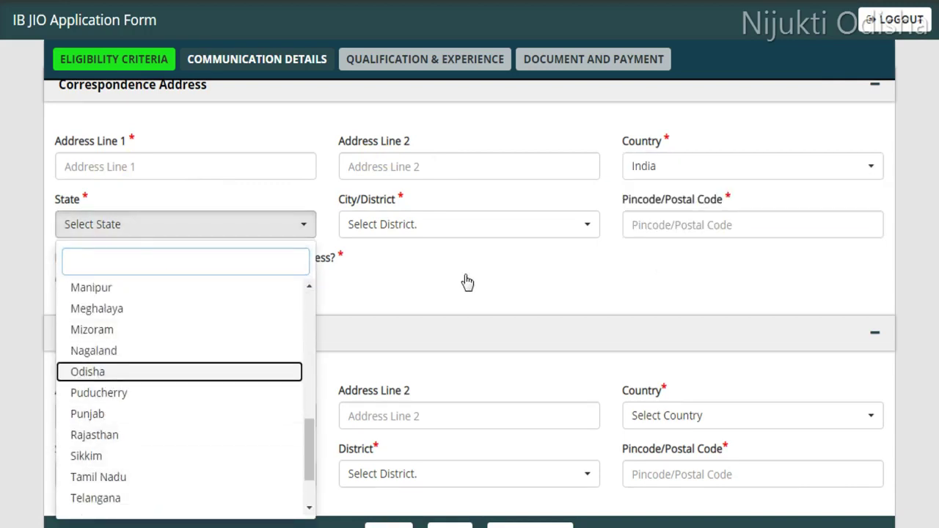
click(495, 230)
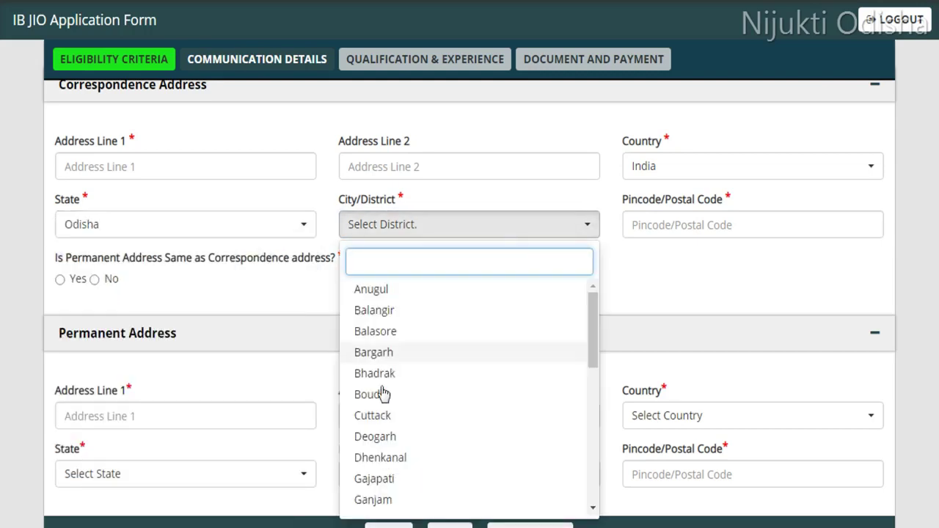
click(383, 416)
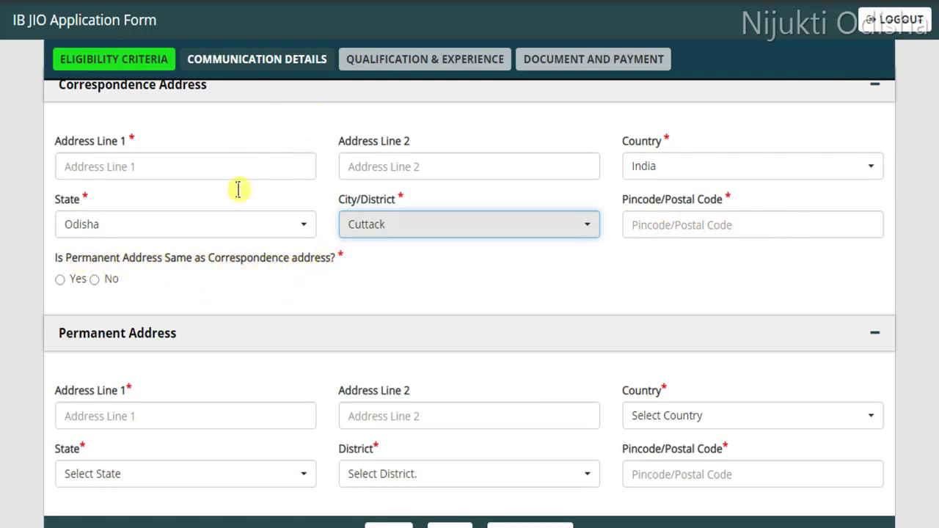
- Save the communication details and proceed to the qualification and experience section
scroll(275, 227, down, 1)
scroll(276, 228, down, 1)
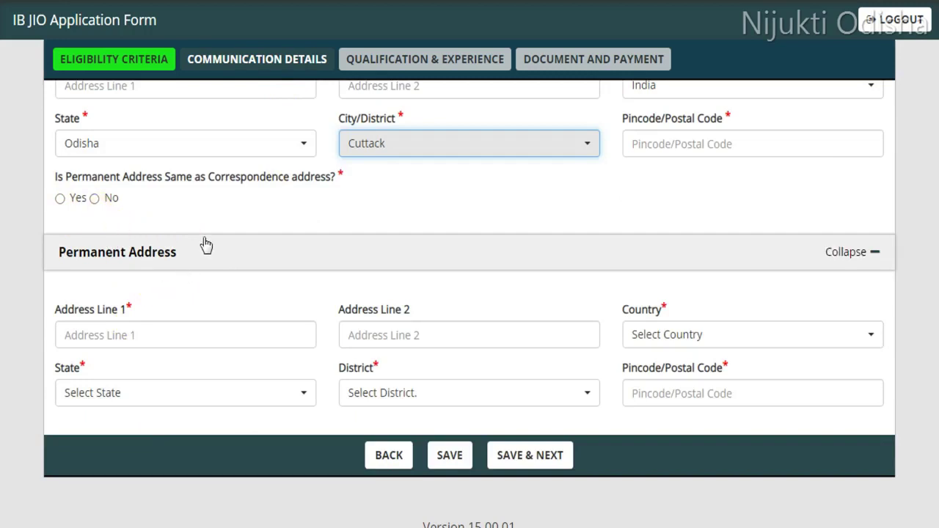
scroll(213, 271, down, 1)
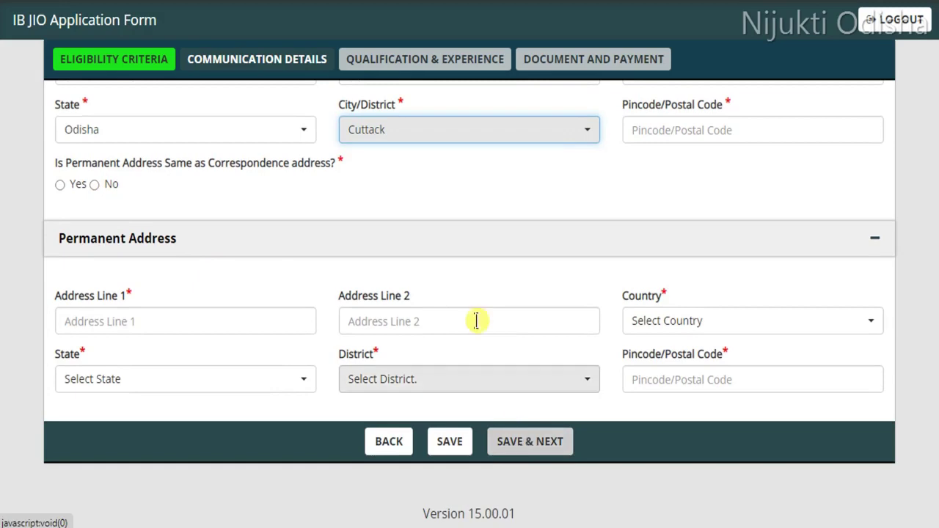
click(522, 415)
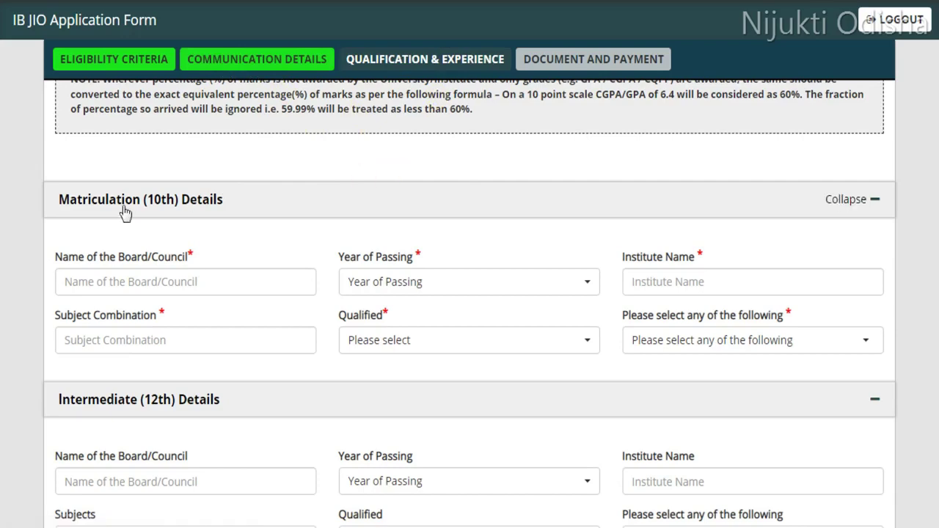
- Set the matriculation year of passing to 2015 and the qualified status to Pass
scroll(187, 242, down, 2)
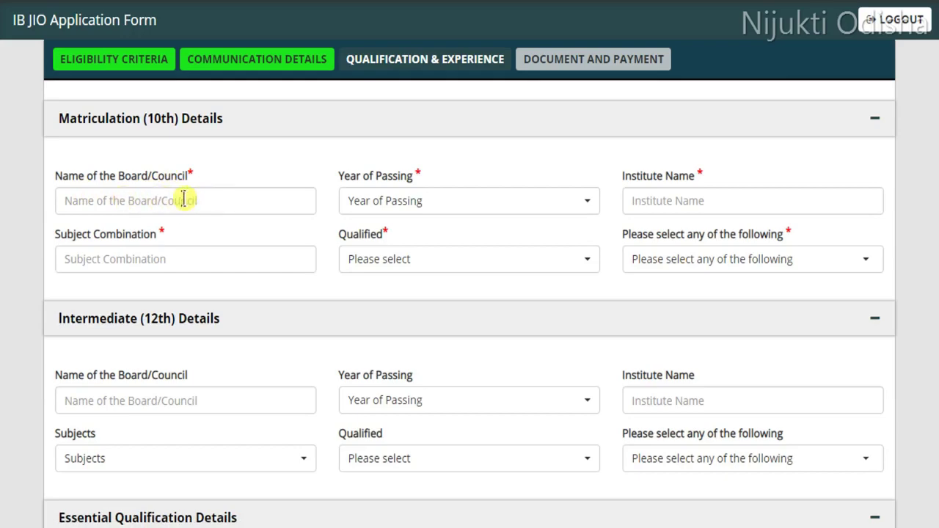
click(433, 208)
click(367, 455)
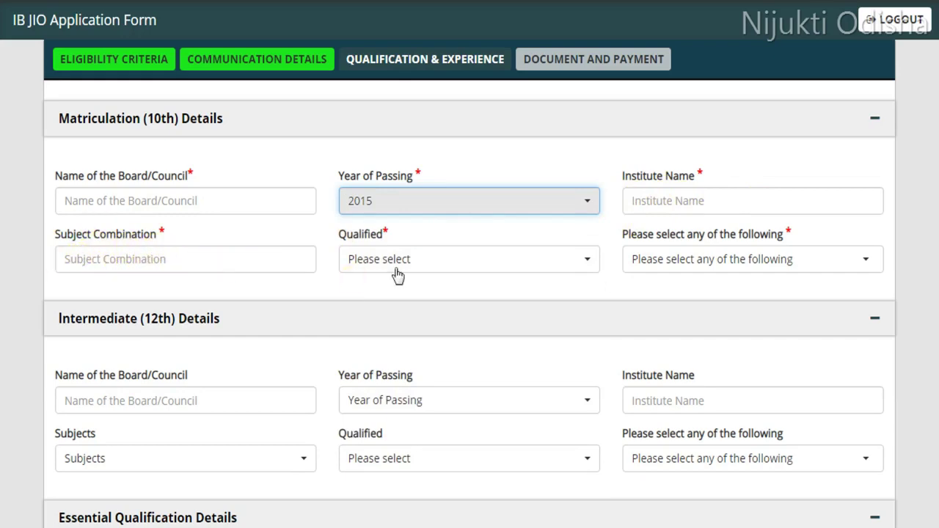
click(433, 268)
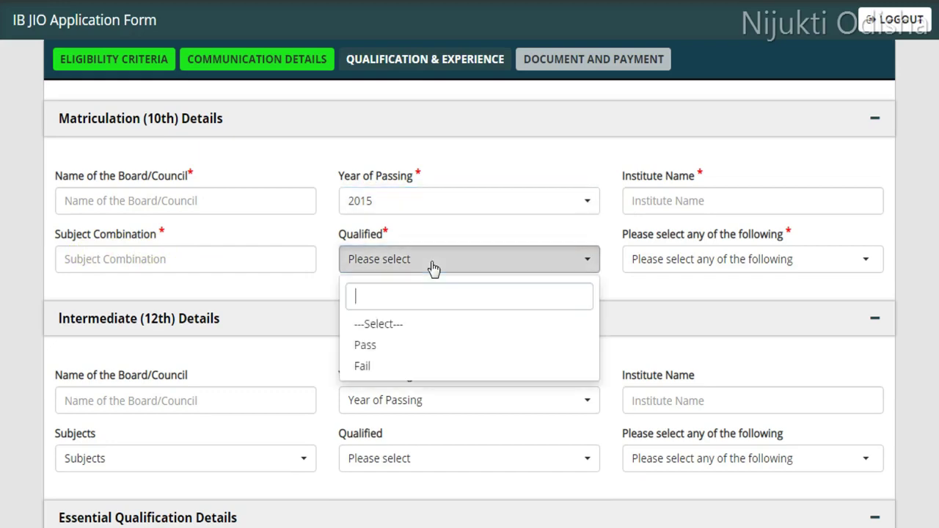
click(364, 348)
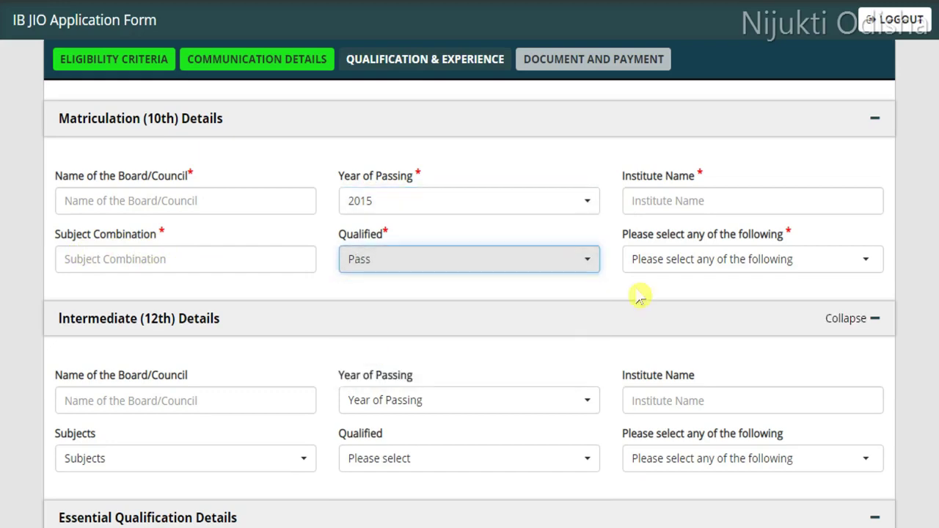
- Choose Percentage as the matriculation marks type and enter 80 as the percentage of marks obtained
click(759, 260)
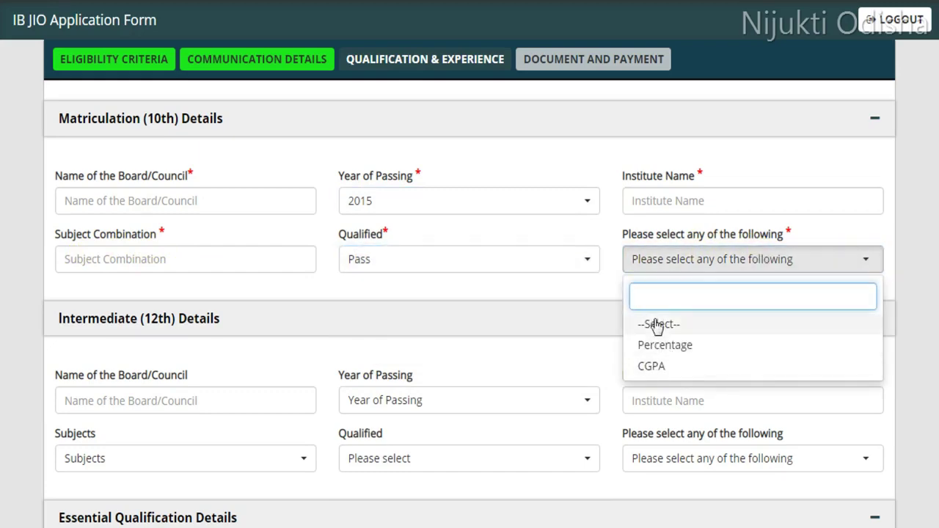
click(663, 347)
click(127, 318)
click(177, 317)
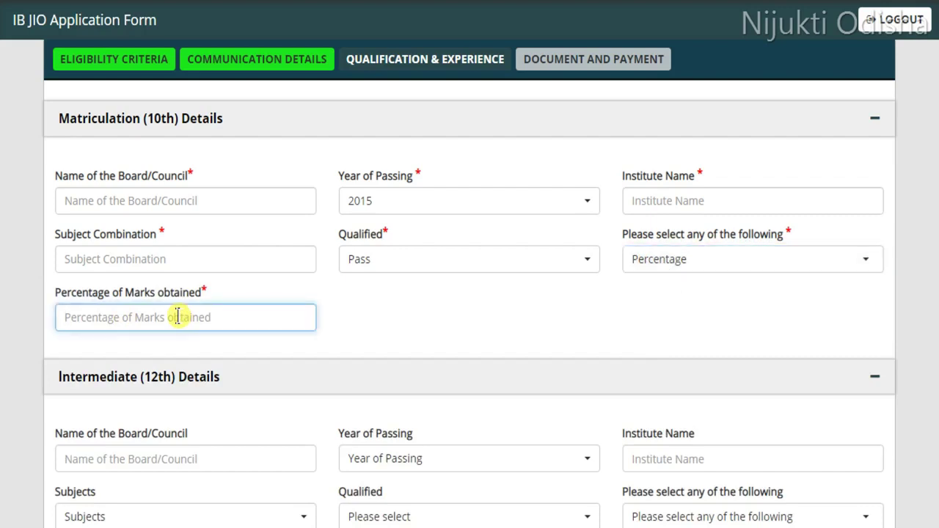
text(80)
click(387, 317)
- Examine the available choices for year of passing, subjects, qualified status and marks type in the Intermediate (12th) details
scroll(240, 312, down, 1)
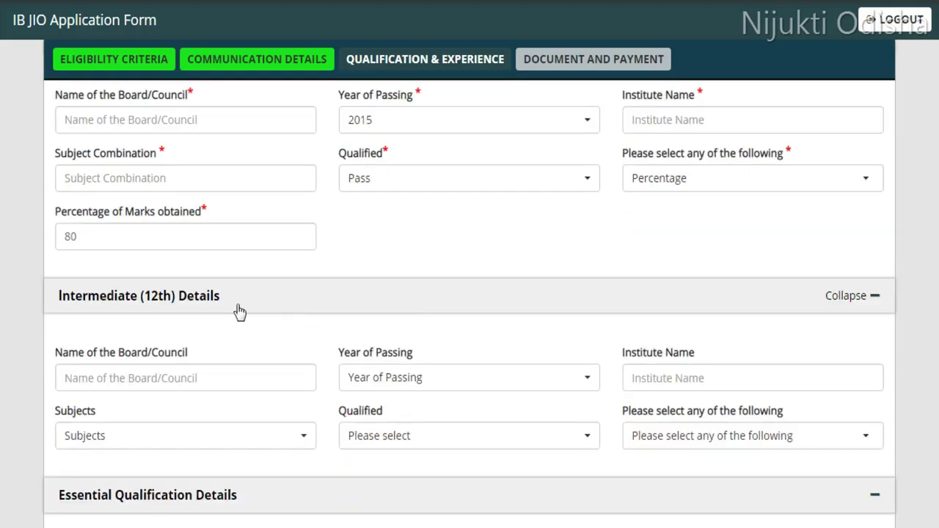
scroll(240, 312, down, 1)
click(110, 270)
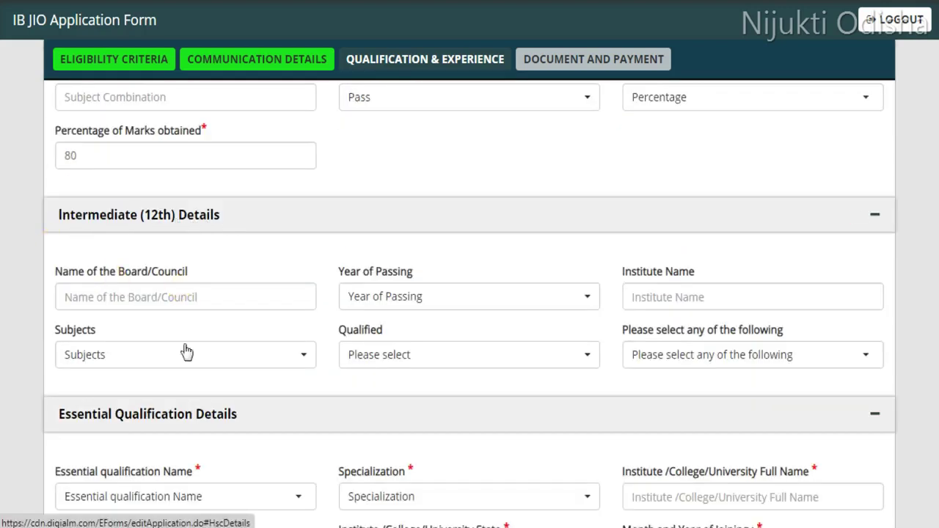
scroll(197, 352, down, 1)
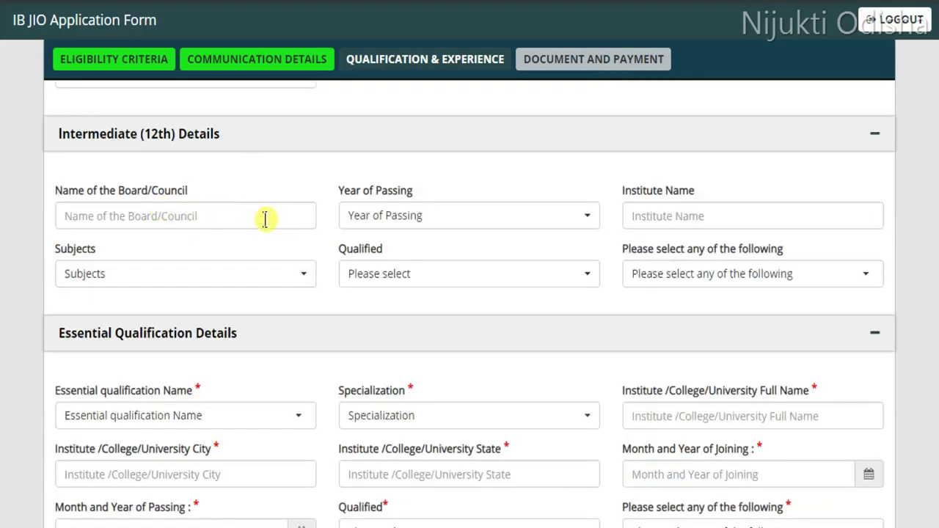
click(440, 218)
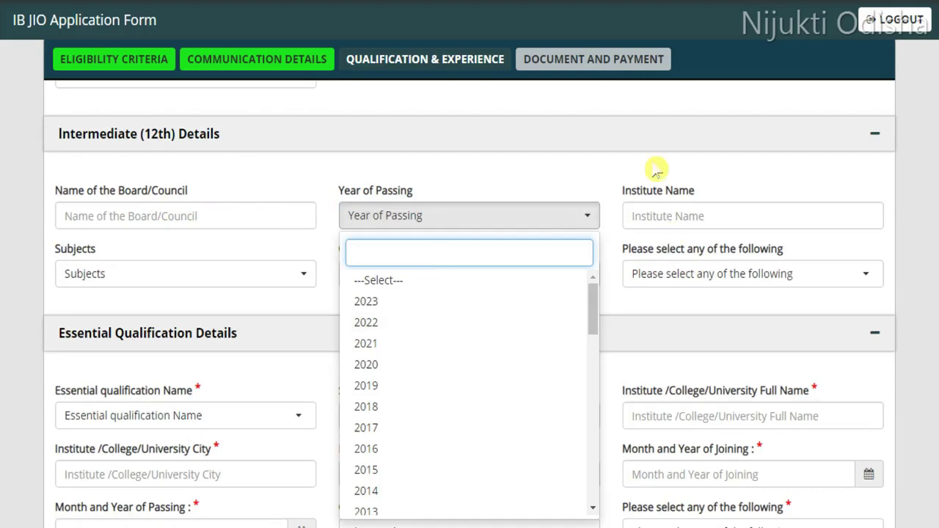
click(252, 279)
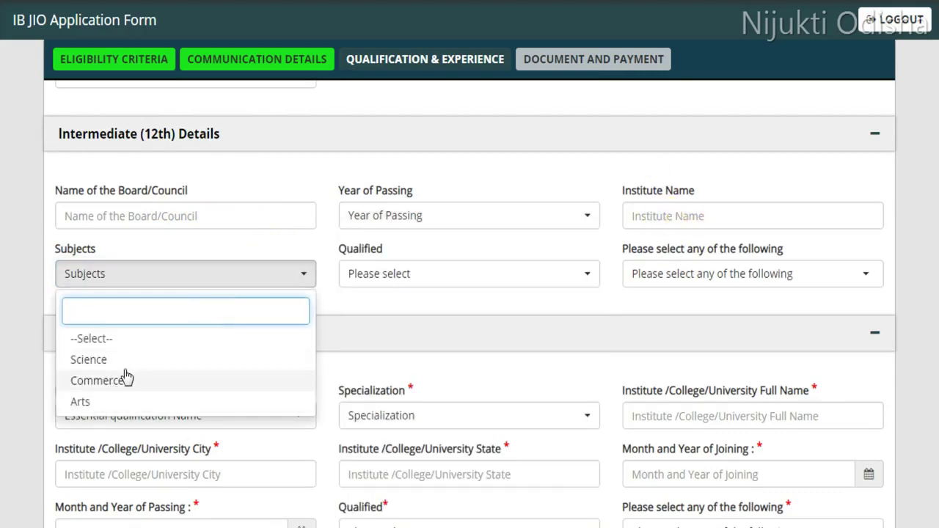
click(487, 285)
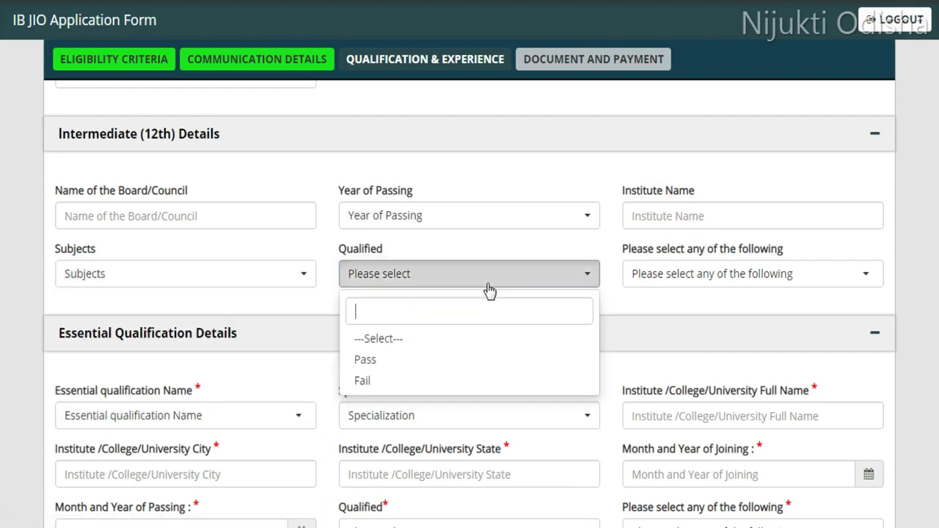
click(746, 282)
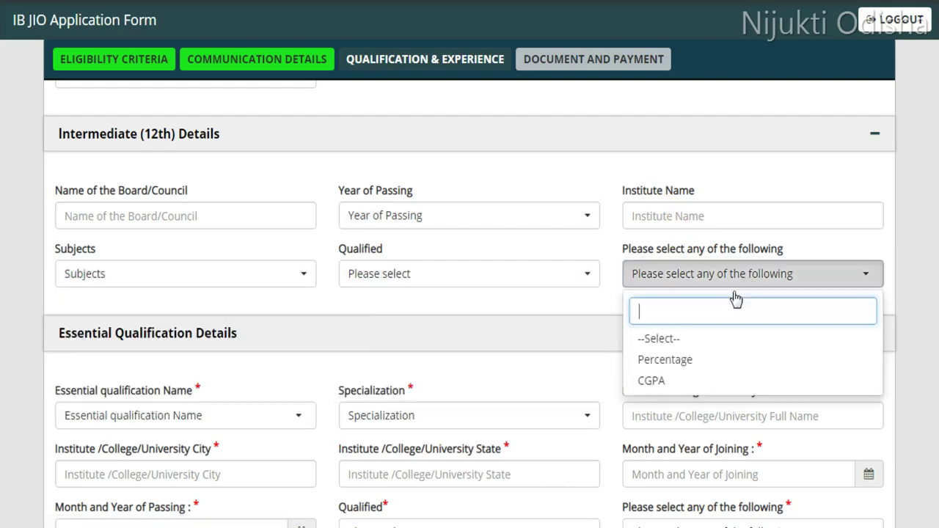
click(576, 301)
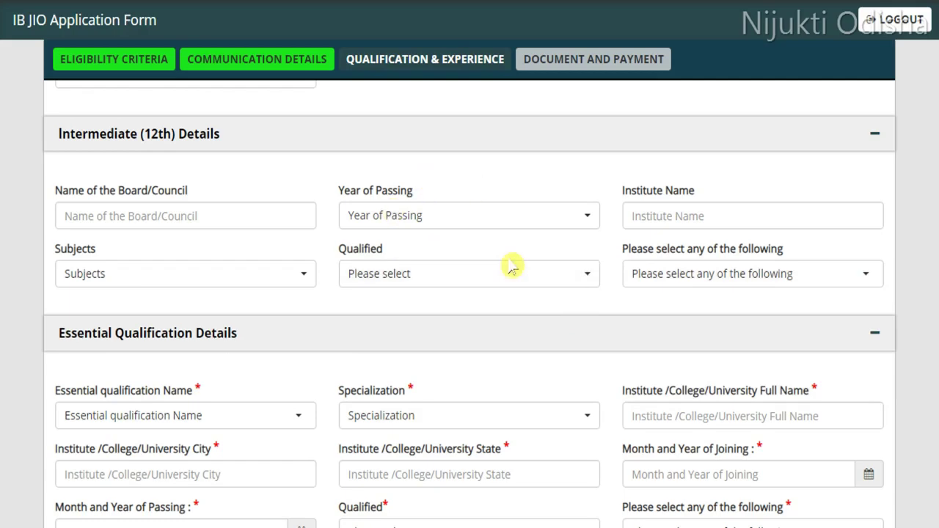
- Set the essential qualification to Diploma in Engineering with the specialization Computer Science
scroll(510, 261, down, 1)
scroll(263, 249, down, 1)
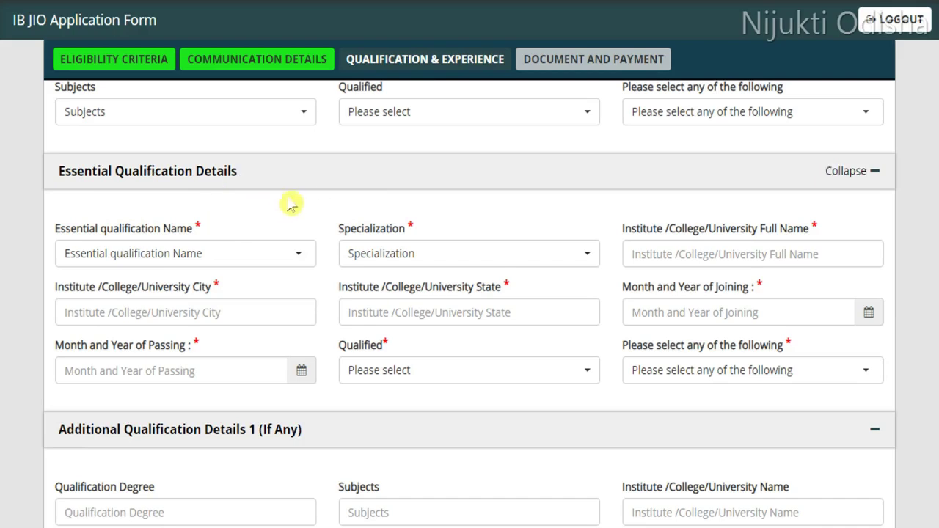
click(252, 263)
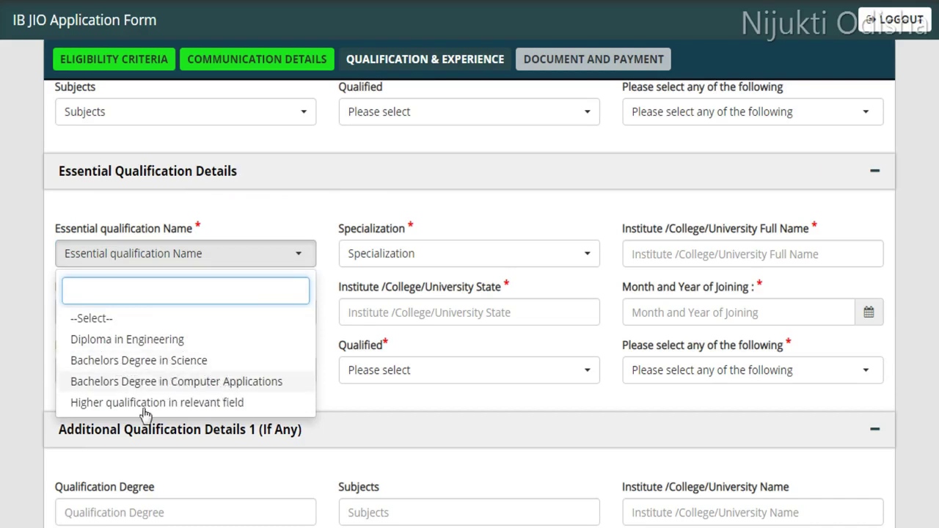
click(241, 335)
click(435, 251)
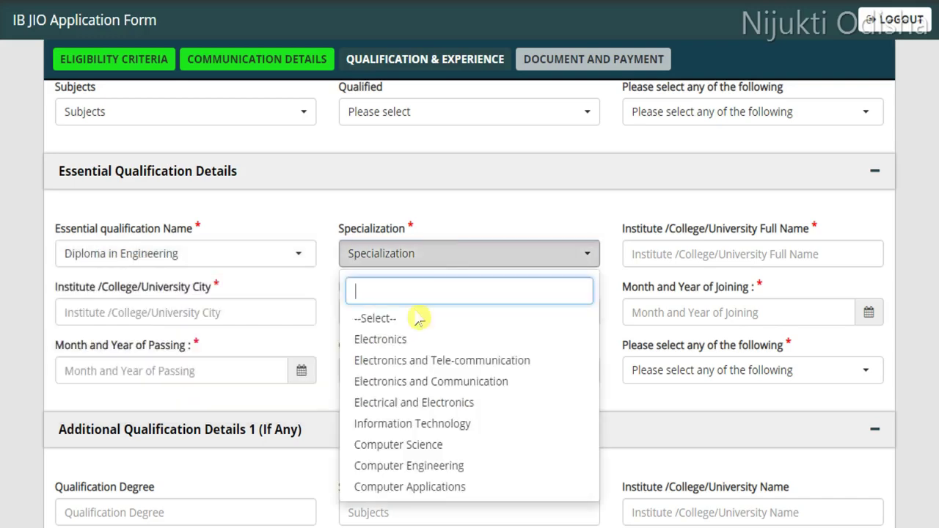
click(409, 448)
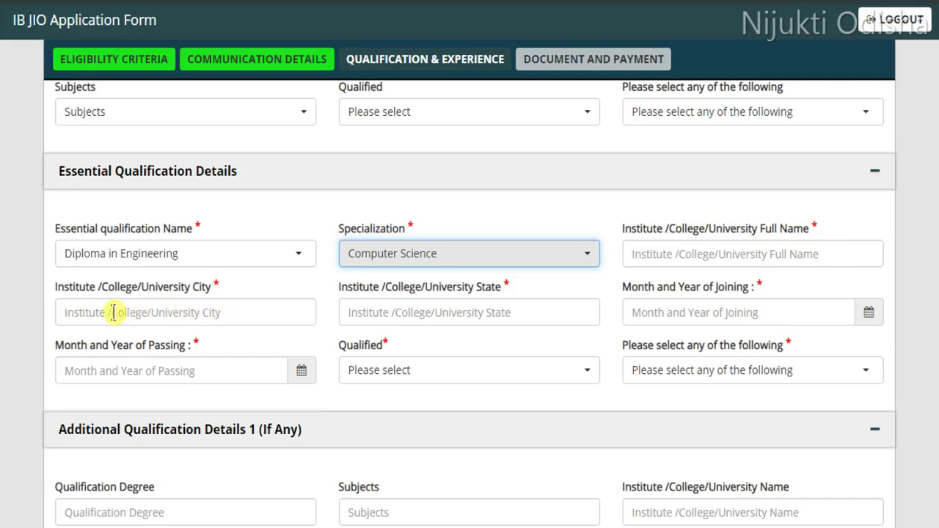
- Enter ODISHA as the essential qualification's institute state and set the month and year of joining to 05/2019
click(449, 311)
text(ODISHA)
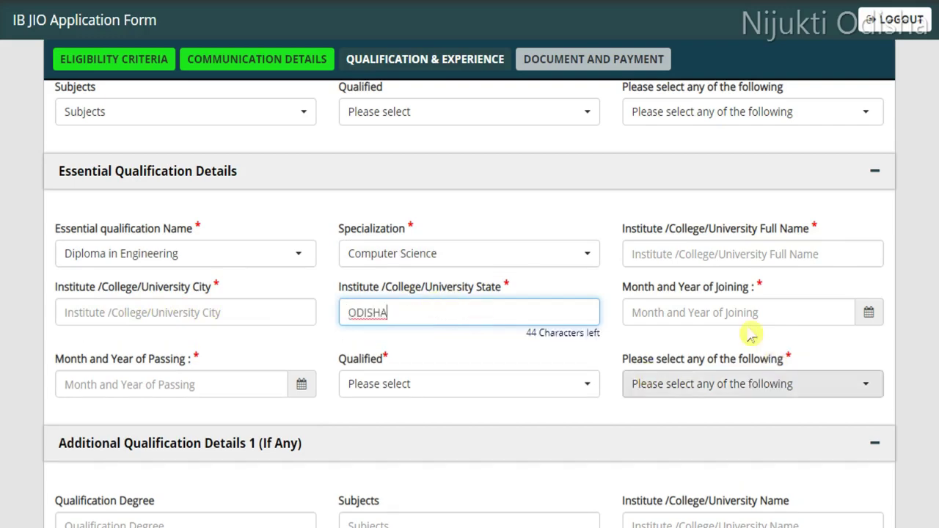
click(809, 317)
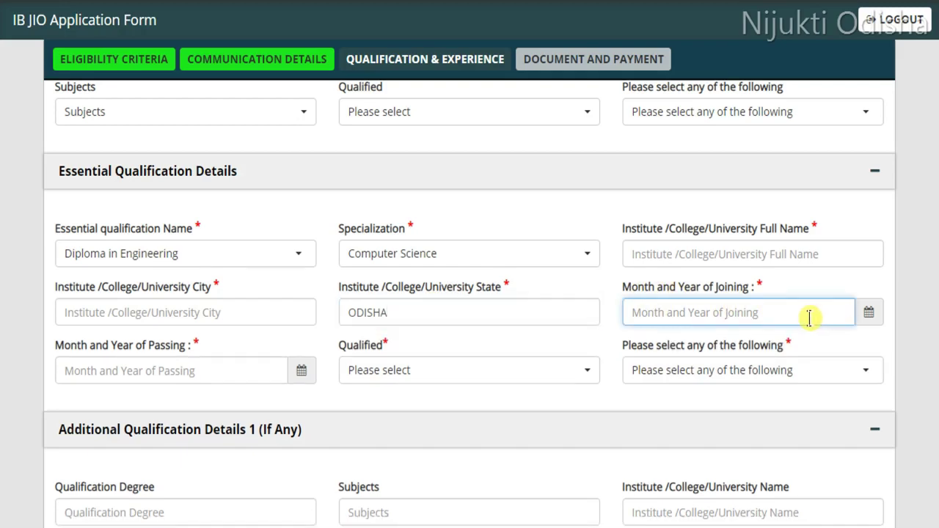
click(869, 316)
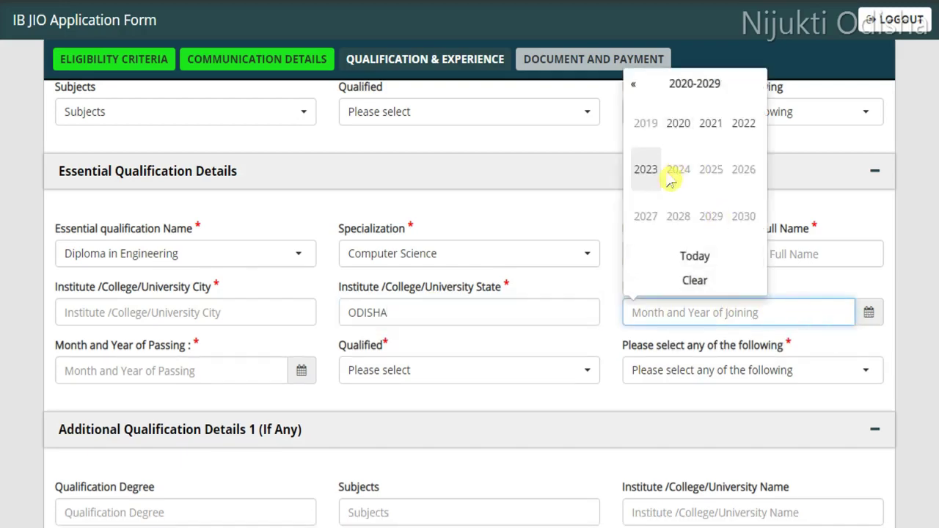
click(644, 128)
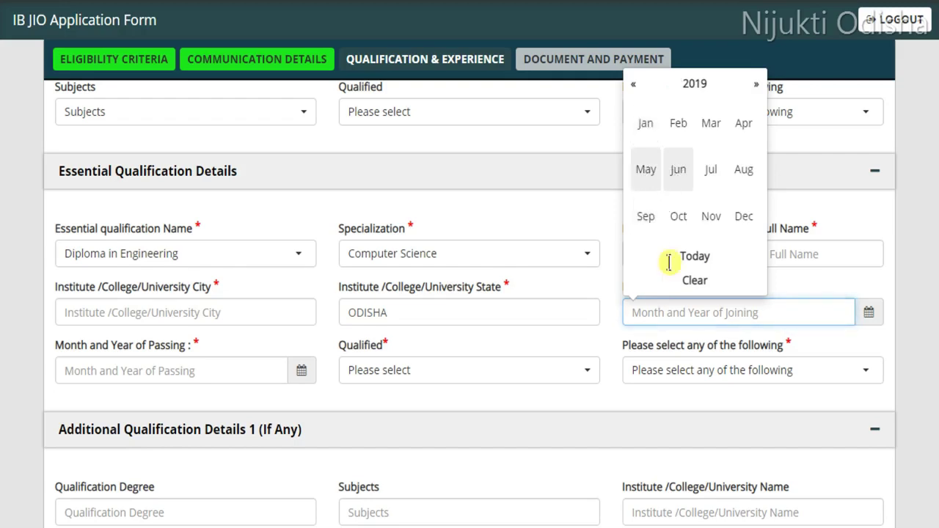
click(669, 258)
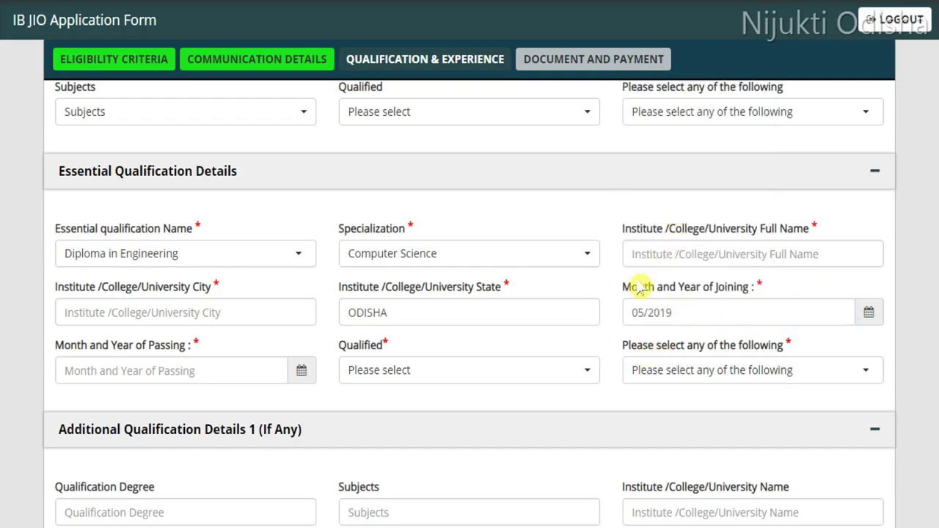
- Set the essential qualification's month and year of passing to 06/2022 and its qualified status to Pass
click(302, 372)
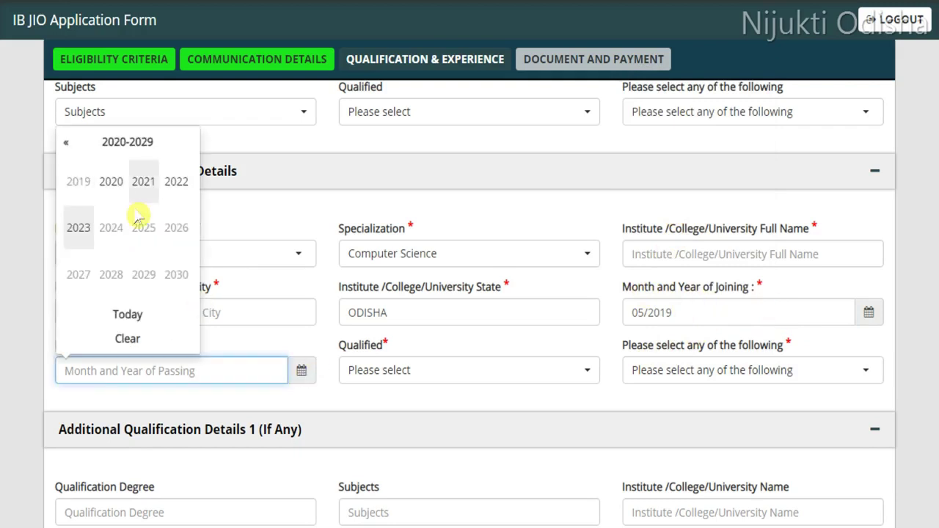
click(176, 184)
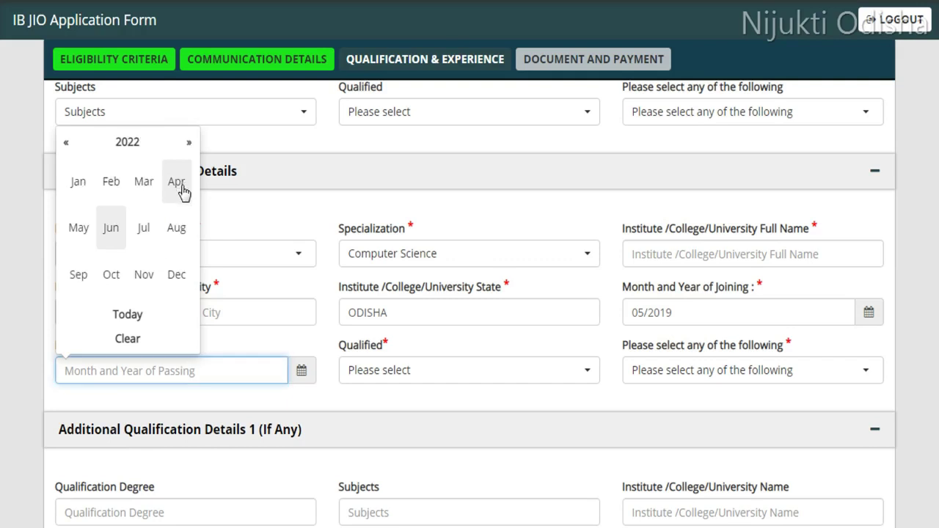
click(113, 233)
click(407, 377)
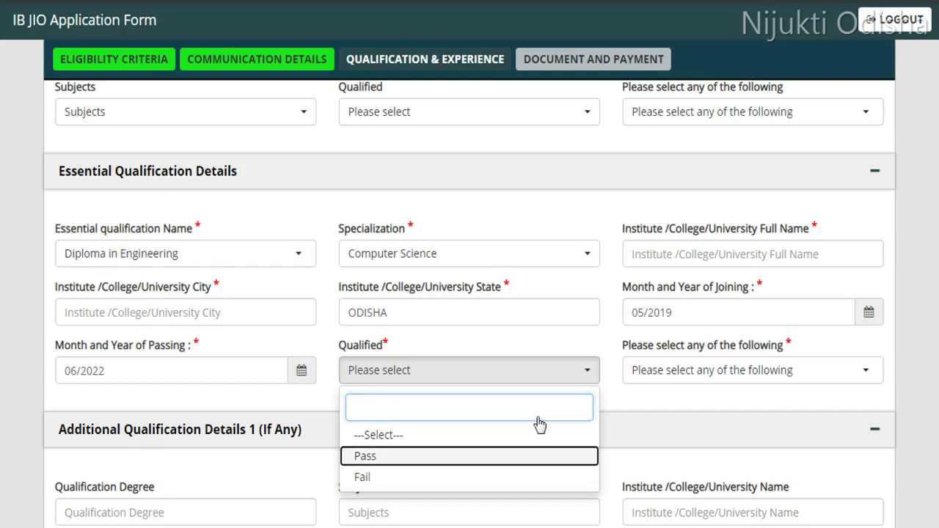
click(369, 458)
- Choose CGPA as the marks type in the Essential Qualification Details
click(745, 365)
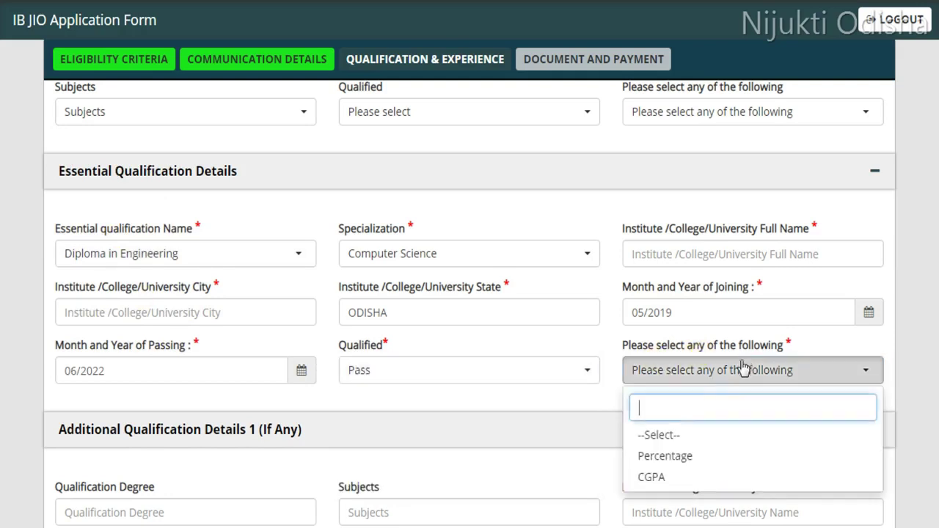
click(665, 458)
key(Return)
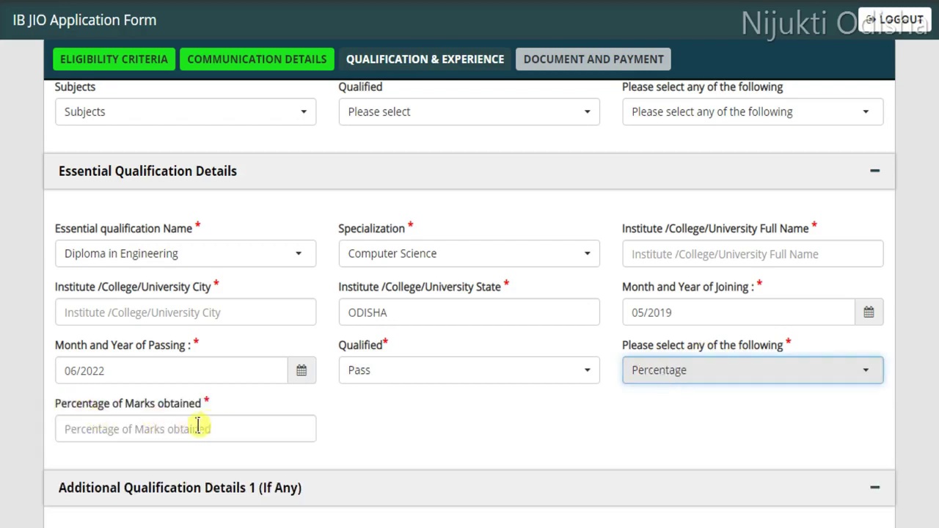
click(702, 370)
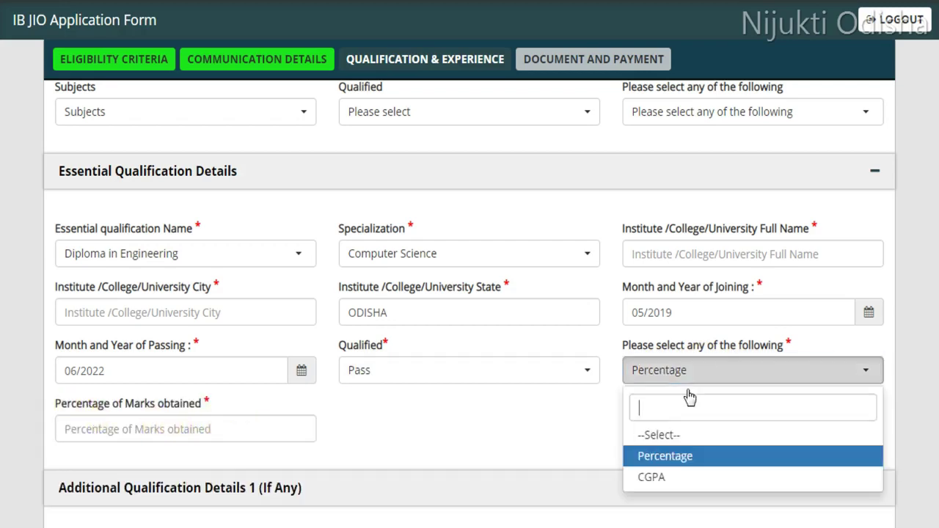
click(663, 481)
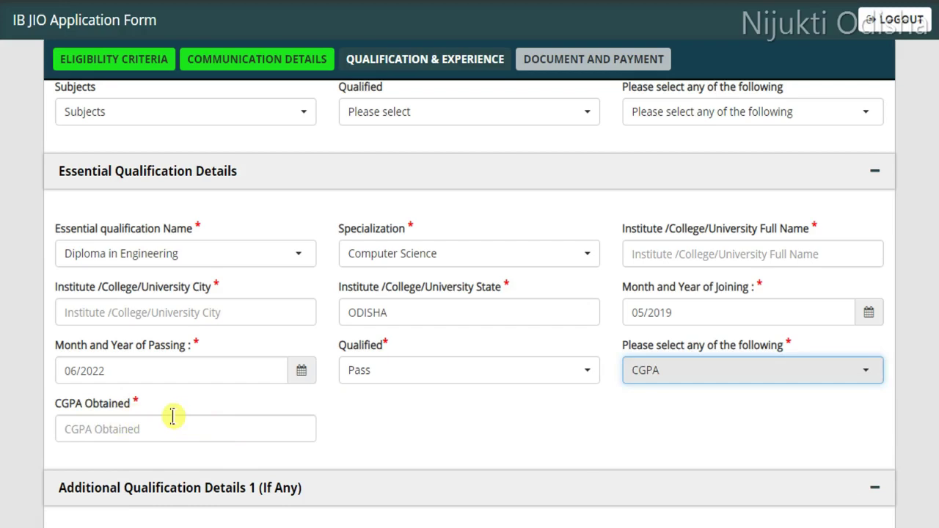
- Answer Yes to knowing a foreign or local language other than English and Hindi, and enter ODIA as the language known
scroll(173, 419, down, 1)
scroll(183, 403, down, 2)
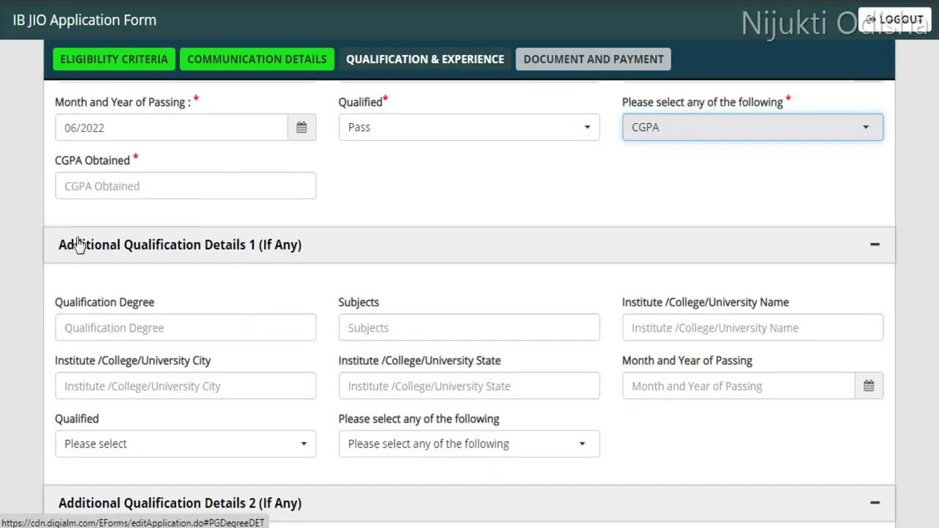
scroll(291, 250, down, 1)
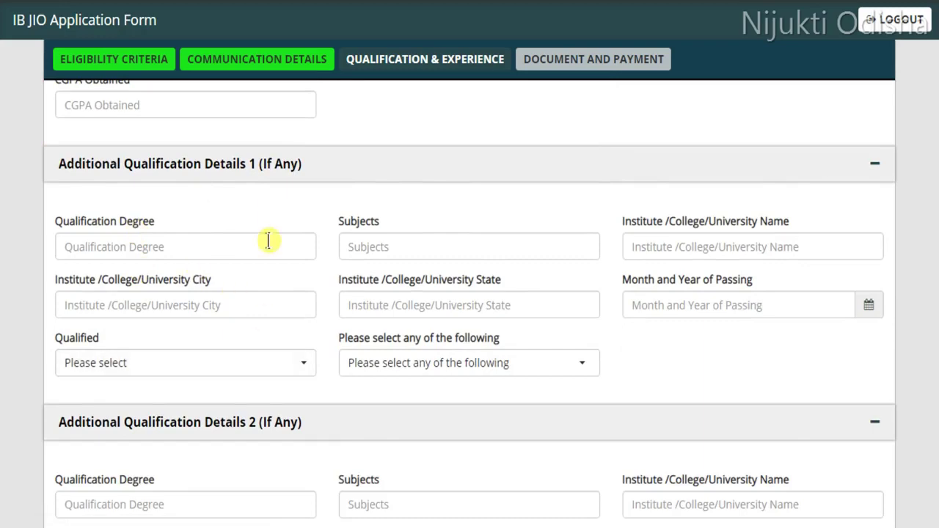
scroll(332, 269, down, 3)
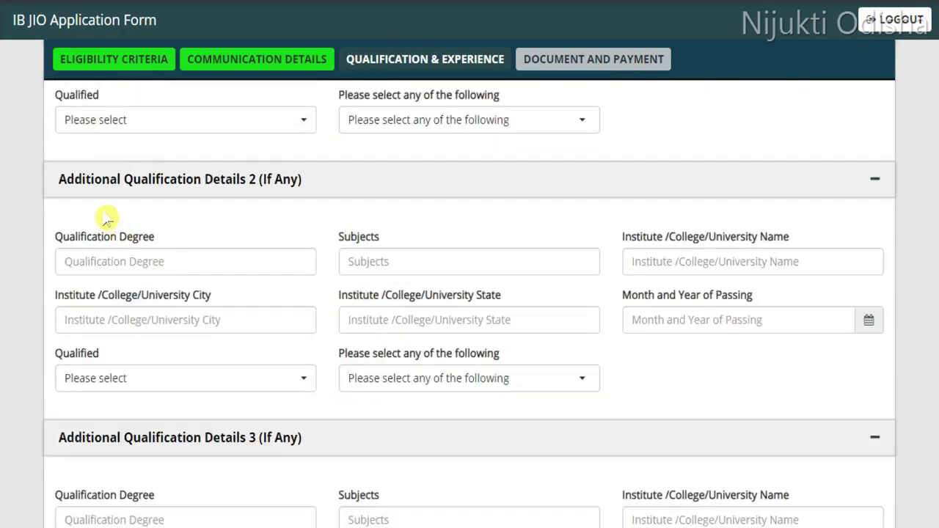
scroll(269, 256, down, 5)
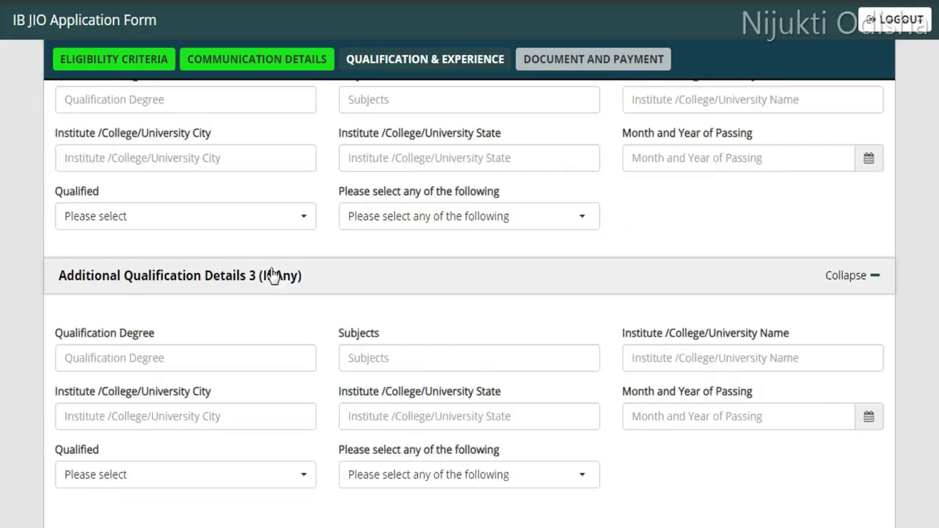
scroll(245, 176, down, 1)
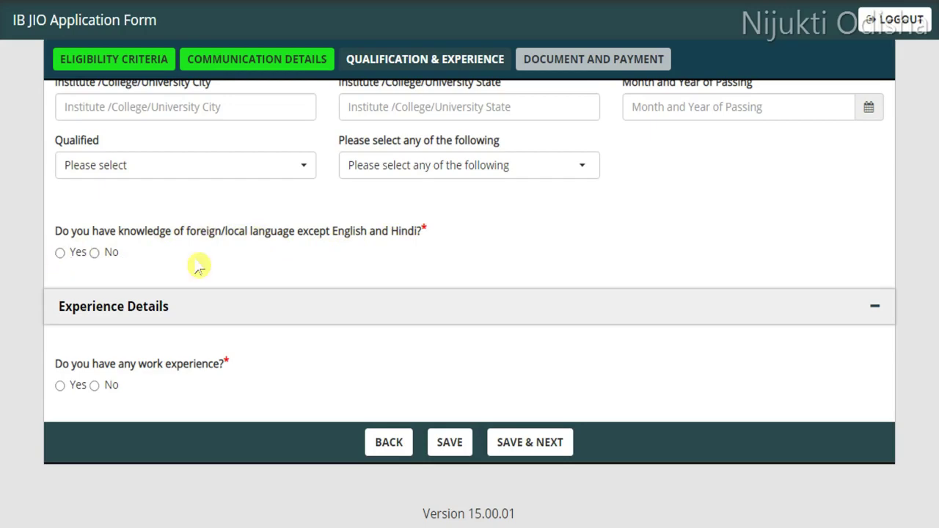
click(60, 253)
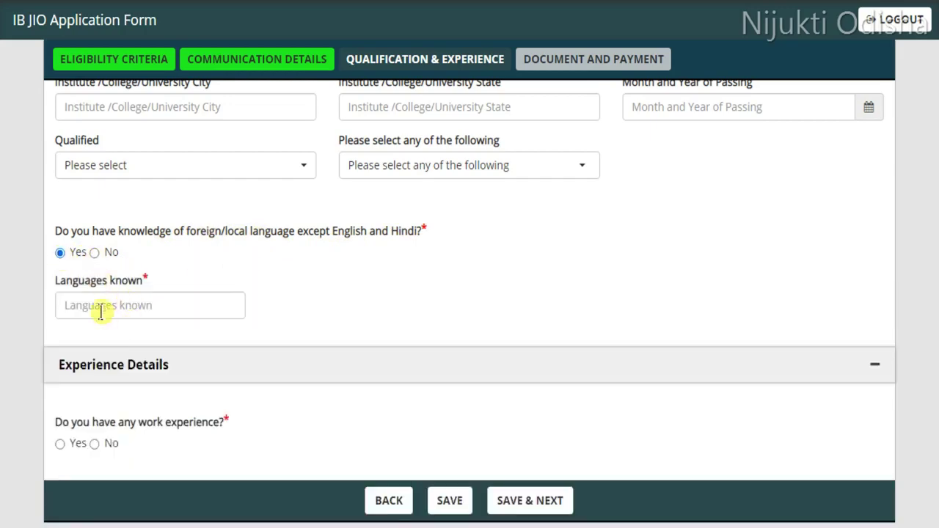
click(147, 298)
text(ODIA)
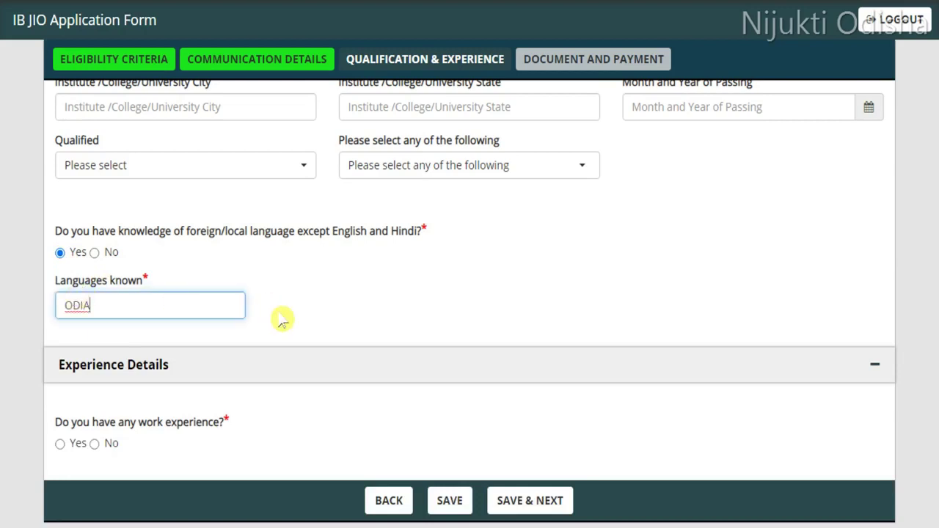
click(312, 312)
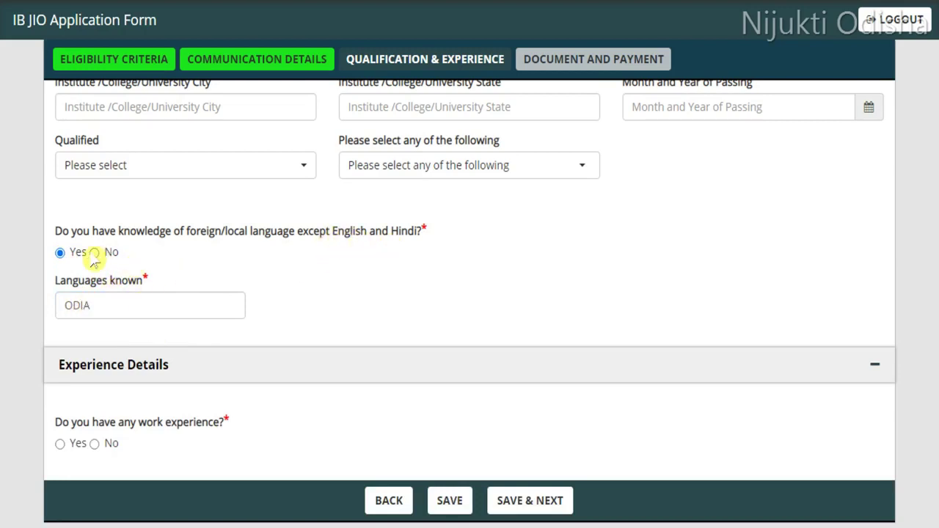
- Answer No to having any work experience, then save the qualification details and continue to Document and Payment
scroll(253, 316, down, 1)
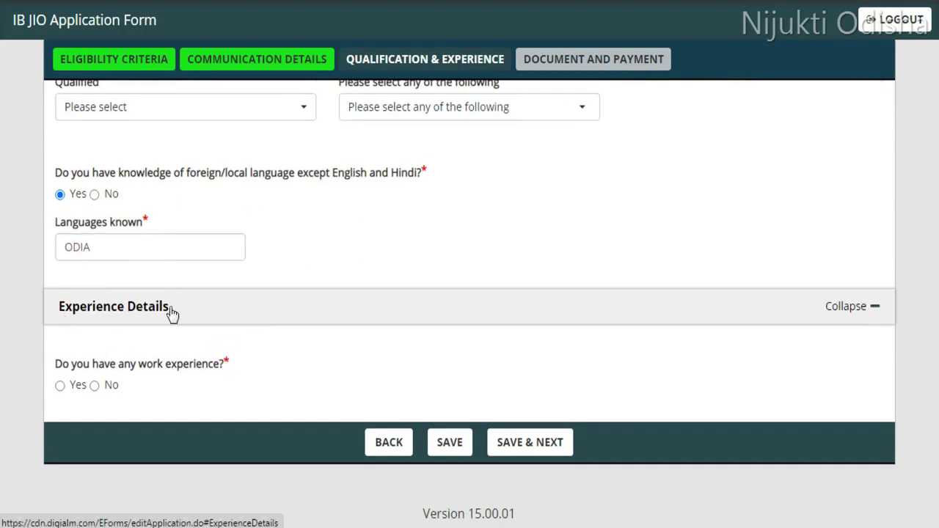
click(60, 386)
scroll(298, 382, down, 3)
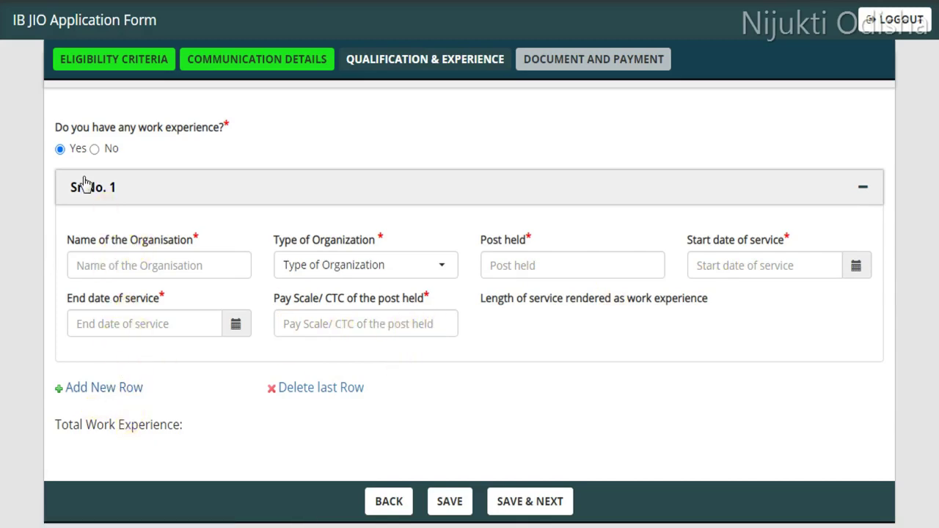
click(95, 149)
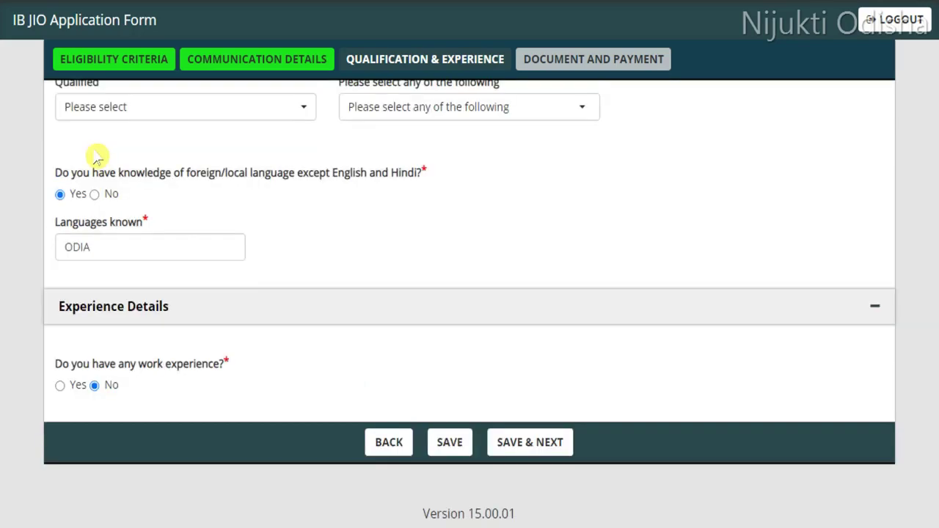
click(530, 441)
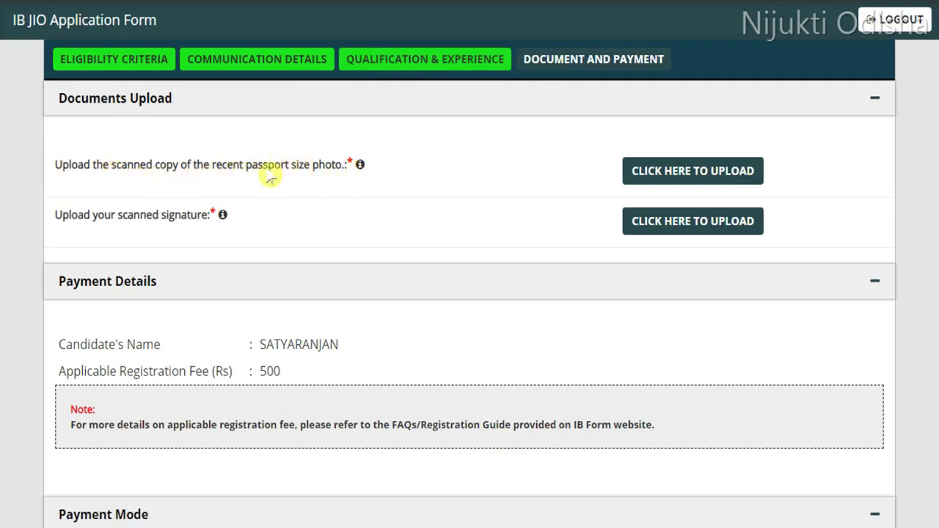
- Check the photo and signature upload requirements and select Payment Options as the payment mode
mouse_move(362, 167)
mouse_move(223, 217)
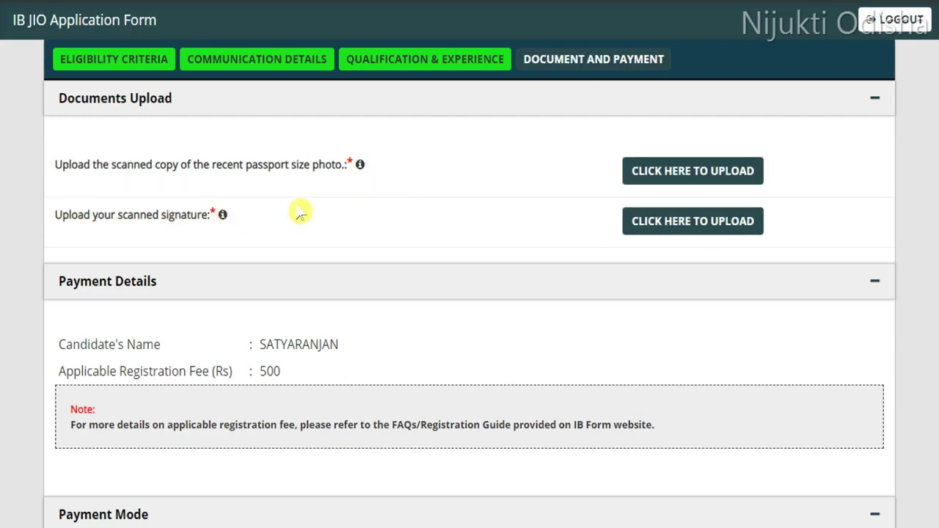
scroll(264, 217, down, 2)
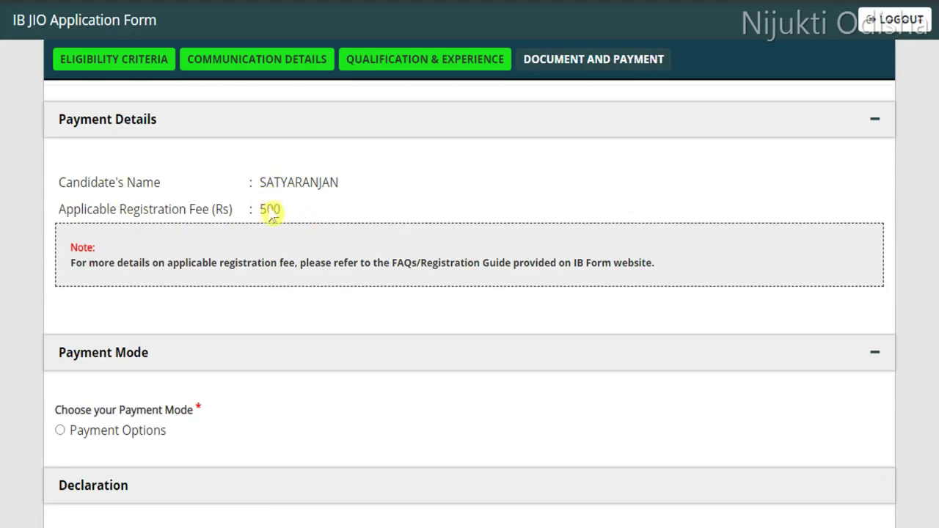
scroll(297, 199, down, 2)
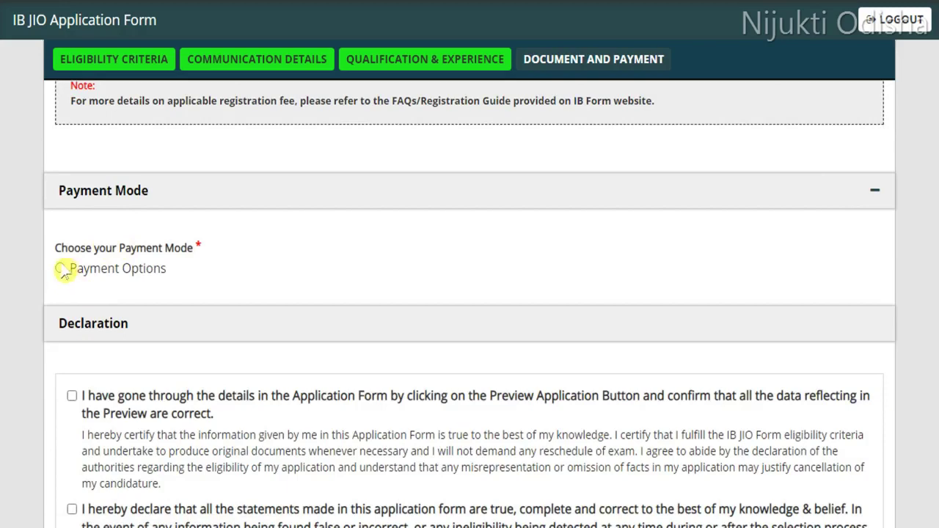
- Accept all five declaration statements, including I Agree
scroll(490, 230, down, 2)
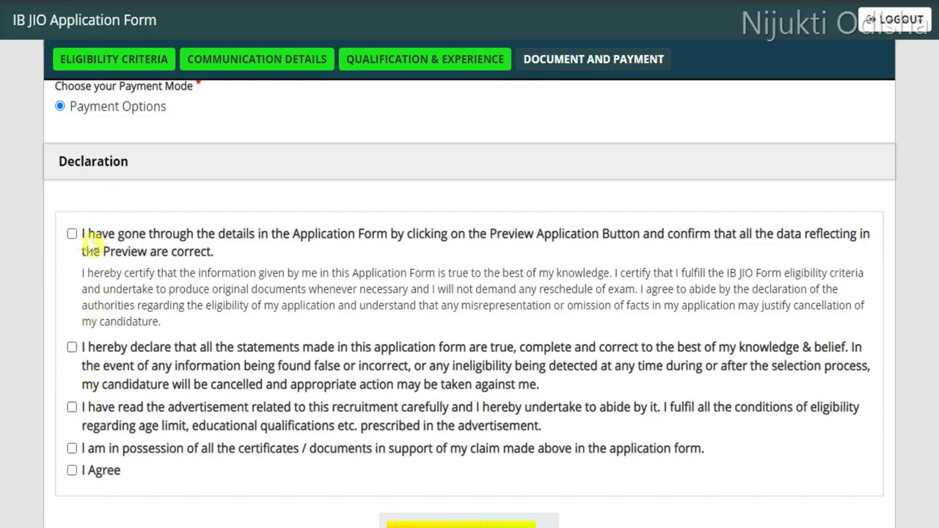
click(72, 234)
click(78, 384)
click(72, 407)
click(72, 448)
click(73, 470)
- Preview the application form, review its entries through to the declaration, and close the preview
scroll(74, 470, down, 3)
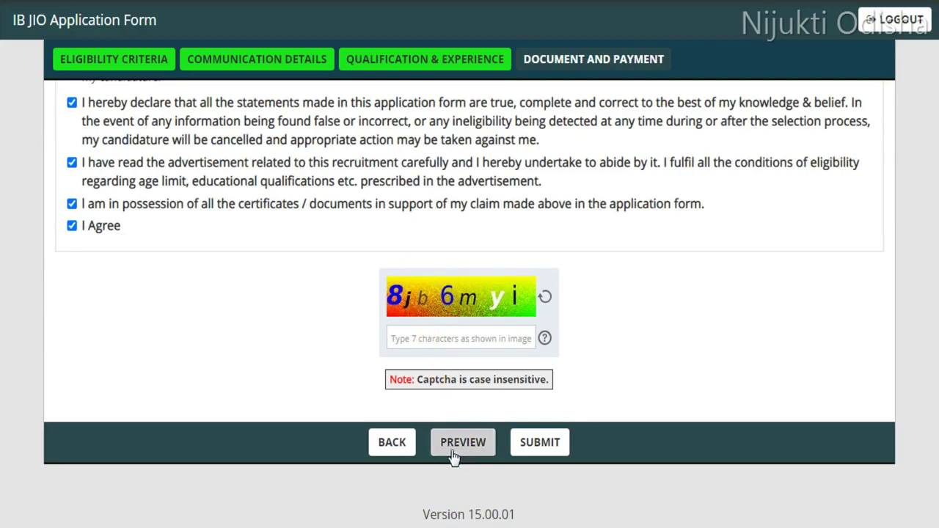
click(449, 446)
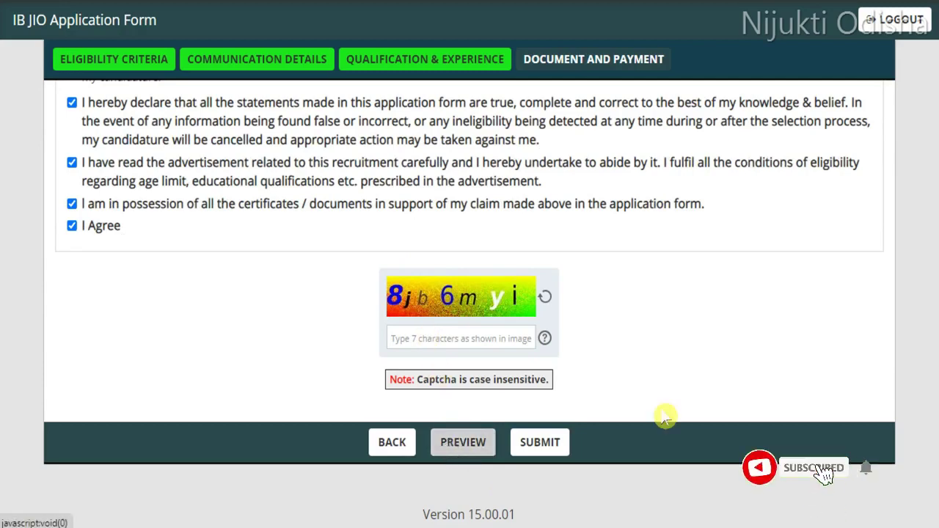
scroll(325, 220, down, 12)
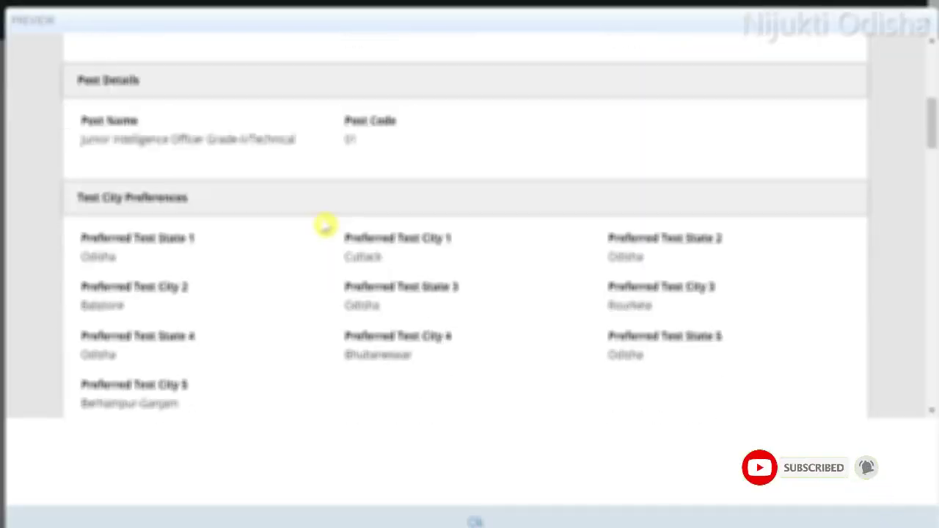
scroll(378, 268, down, 5)
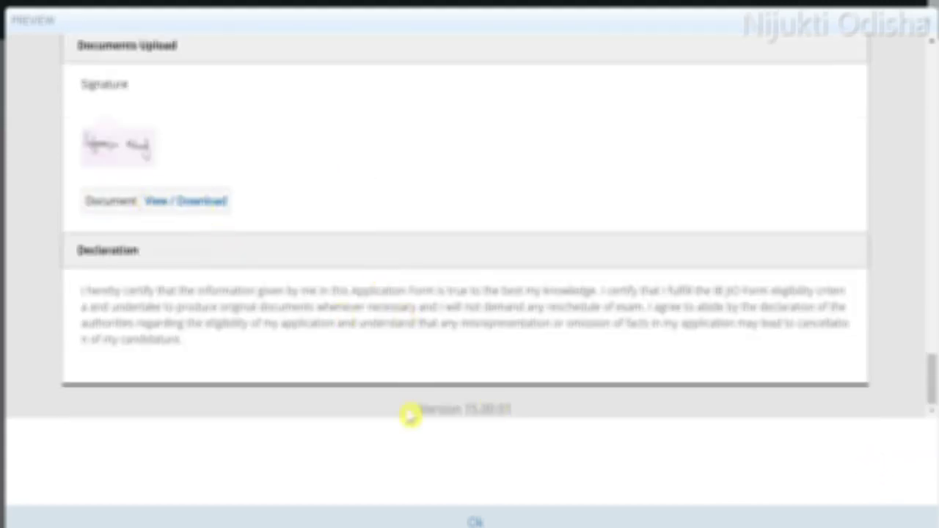
click(474, 522)
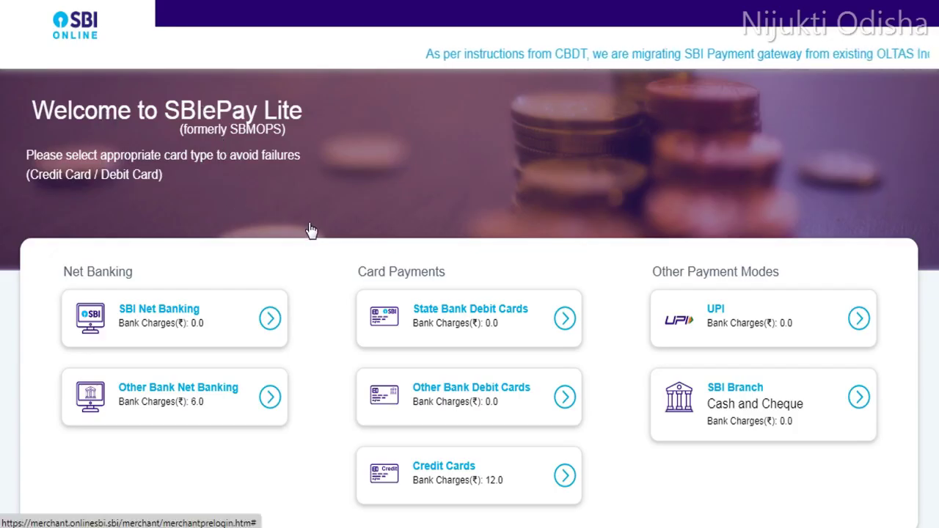
- Choose Other Bank Debit Cards as the payment method on SBIePay Lite and review the card details form
scroll(239, 269, down, 1)
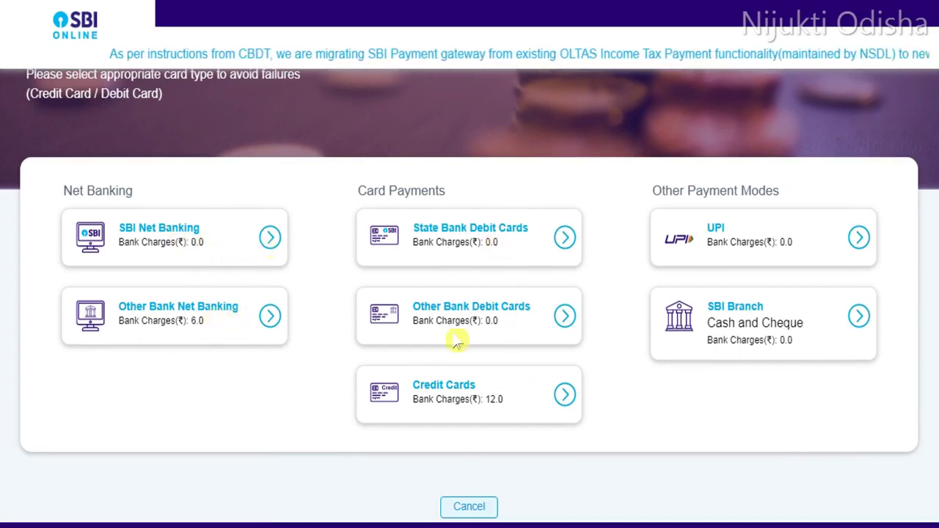
click(526, 326)
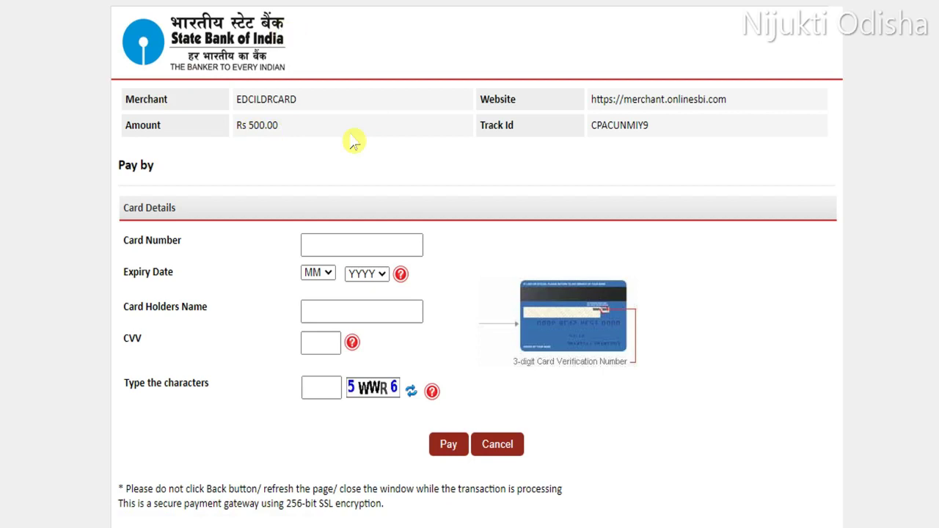
scroll(239, 173, down, 2)
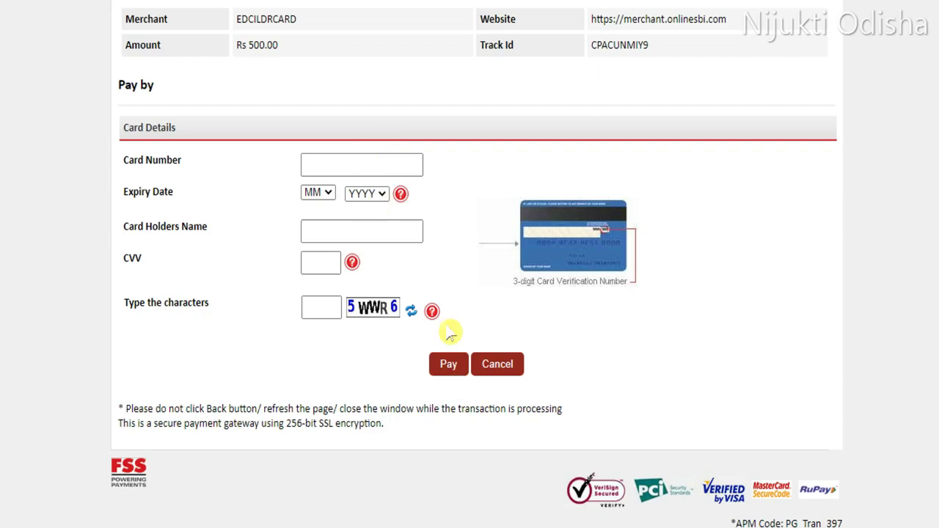
scroll(430, 191, up, 2)
scroll(421, 234, down, 2)
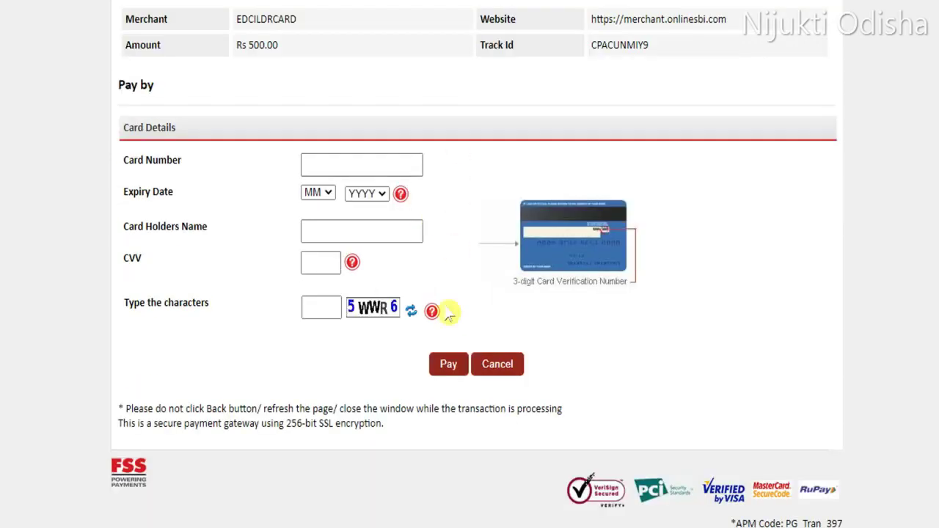
click(445, 367)
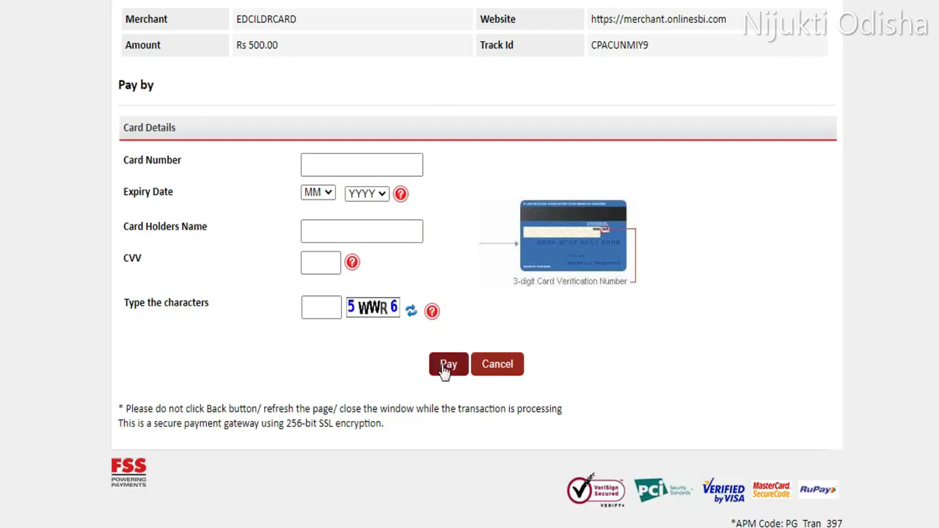
scroll(453, 341, up, 2)
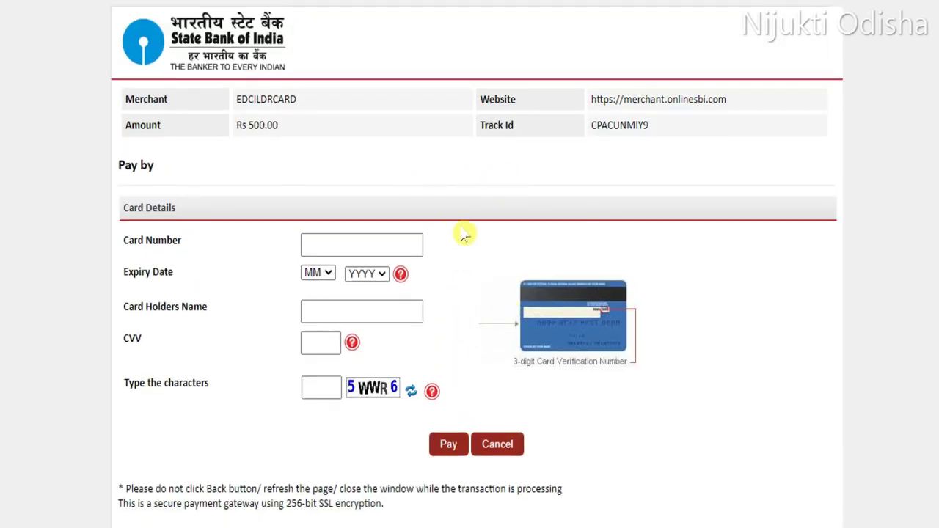
mouse_move(479, 164)
mouse_down()
mouse_move(488, 192)
mouse_move(597, 183)
mouse_move(642, 225)
mouse_up()
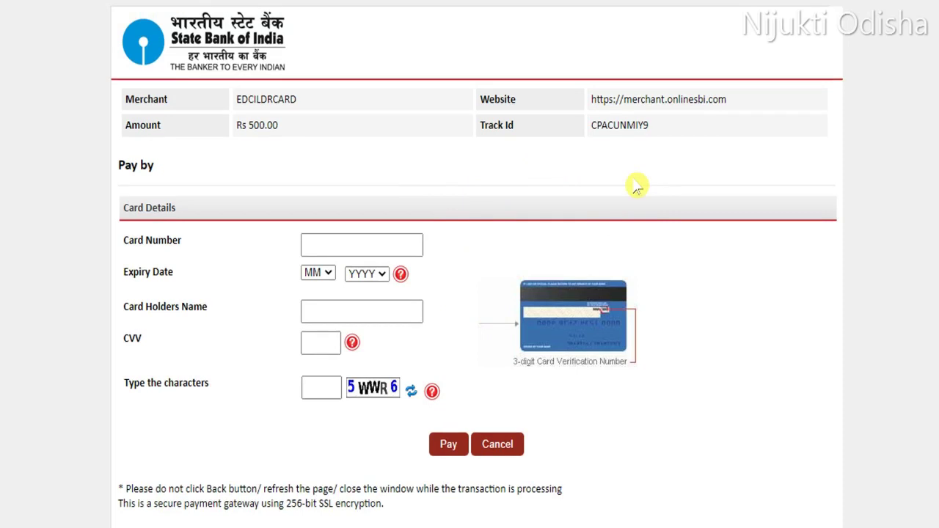